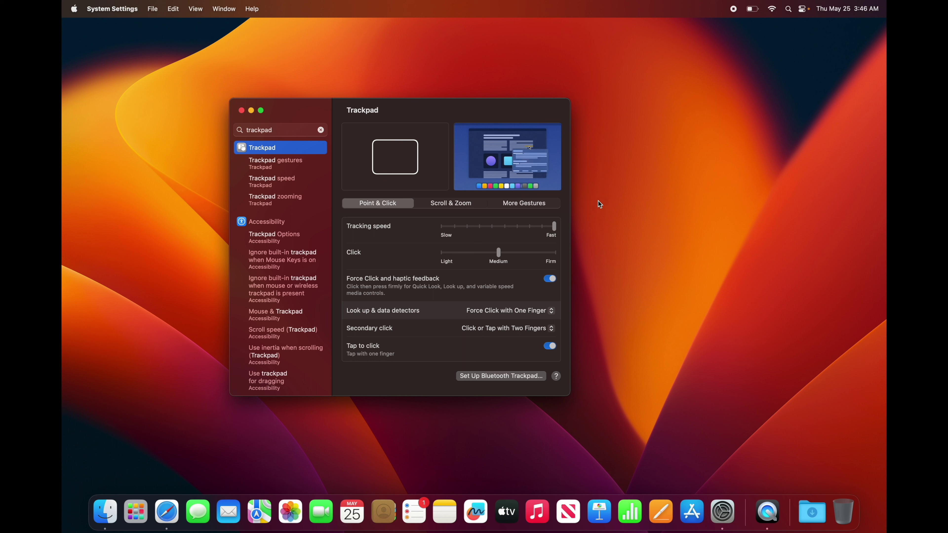
Search the settings for "zoom" and turn on the scroll gesture with modifier keys in the Accessibility Zoom options.
{"action": "right_click", "coordinate": [676, 169]}
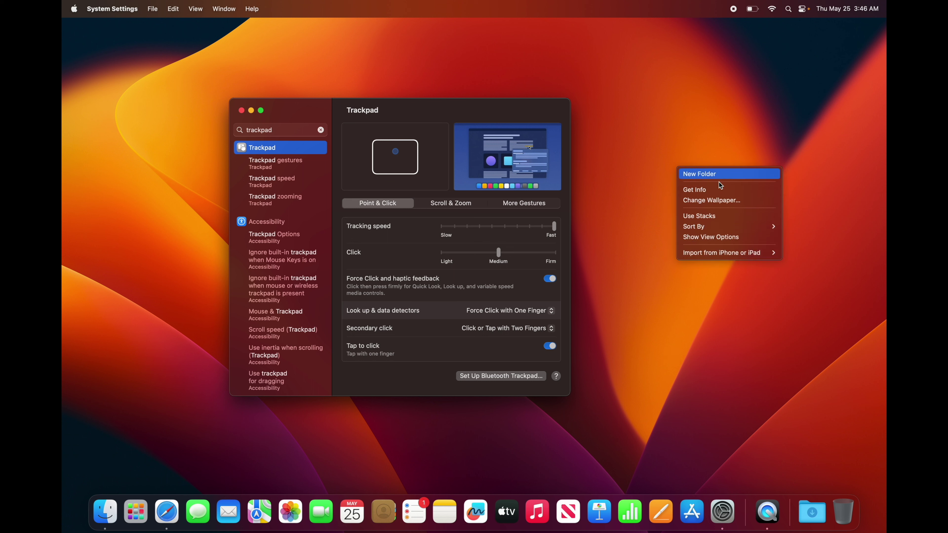
{"action": "left_click", "coordinate": [320, 130]}
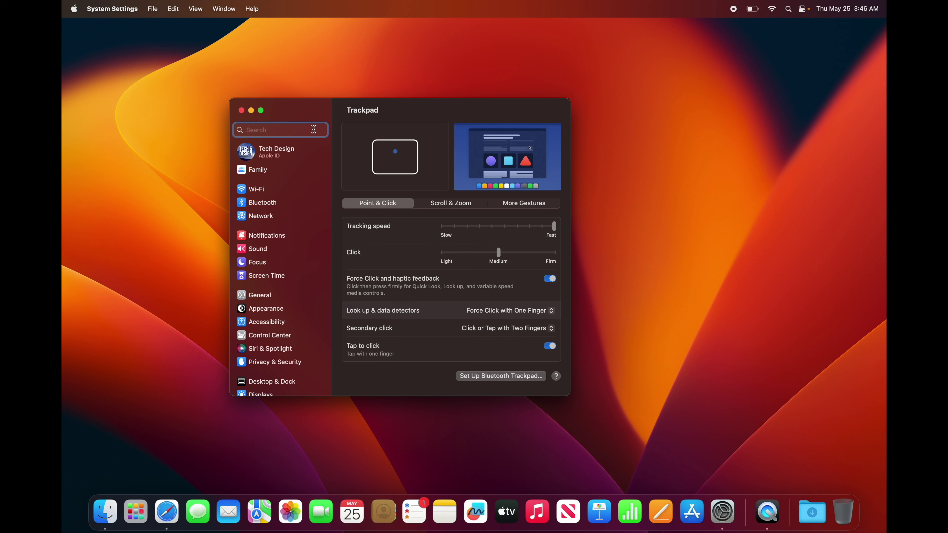
{"action": "type", "text": "zoom"}
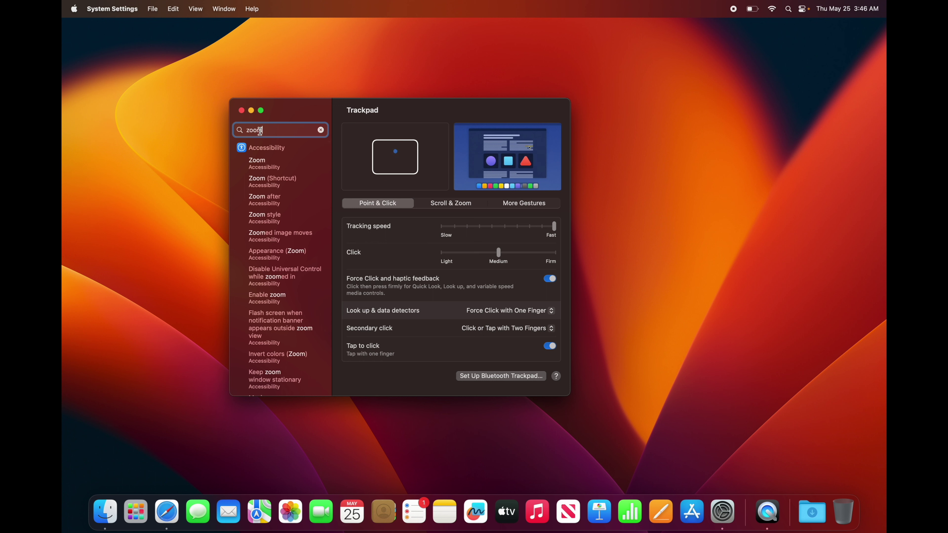
{"action": "left_click", "coordinate": [281, 163]}
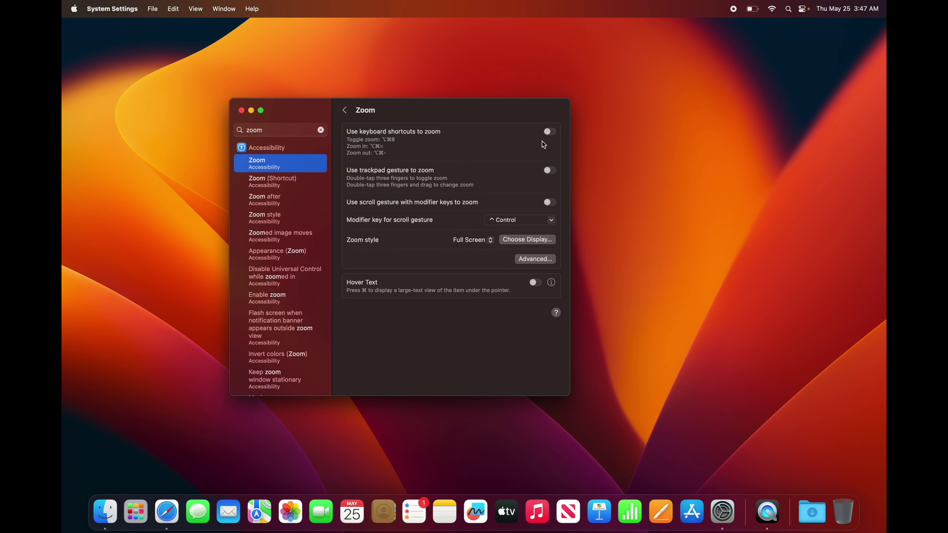
{"action": "left_click", "coordinate": [552, 203]}
Test the Control scroll gesture by repeatedly magnifying the screen and zooming back out.
{"action": "scroll", "coordinate": [511, 204], "scroll_direction": "up", "scroll_amount": 5, "text": "ctrl"}
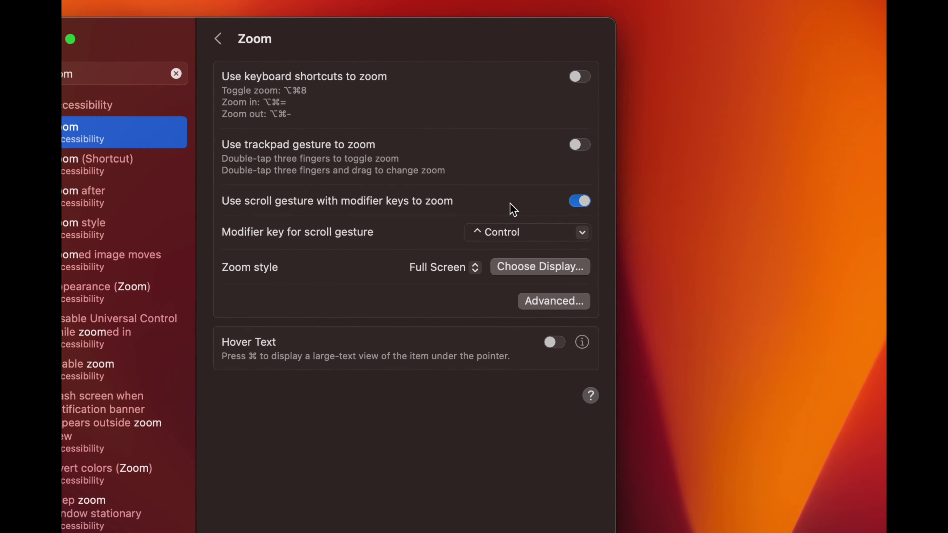
{"action": "scroll", "coordinate": [513, 209], "scroll_direction": "down", "scroll_amount": 5, "text": "ctrl"}
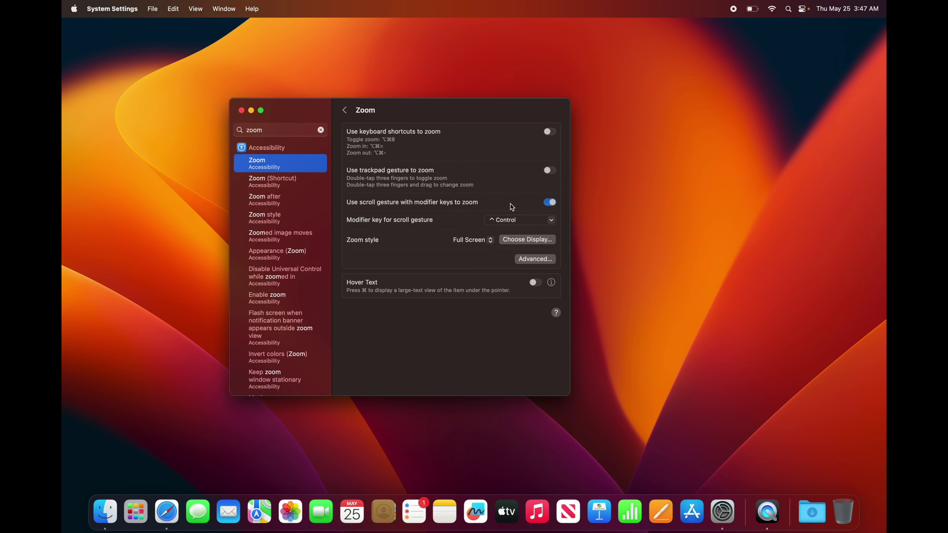
{"action": "scroll", "coordinate": [510, 204], "scroll_direction": "up", "scroll_amount": 8, "text": "ctrl"}
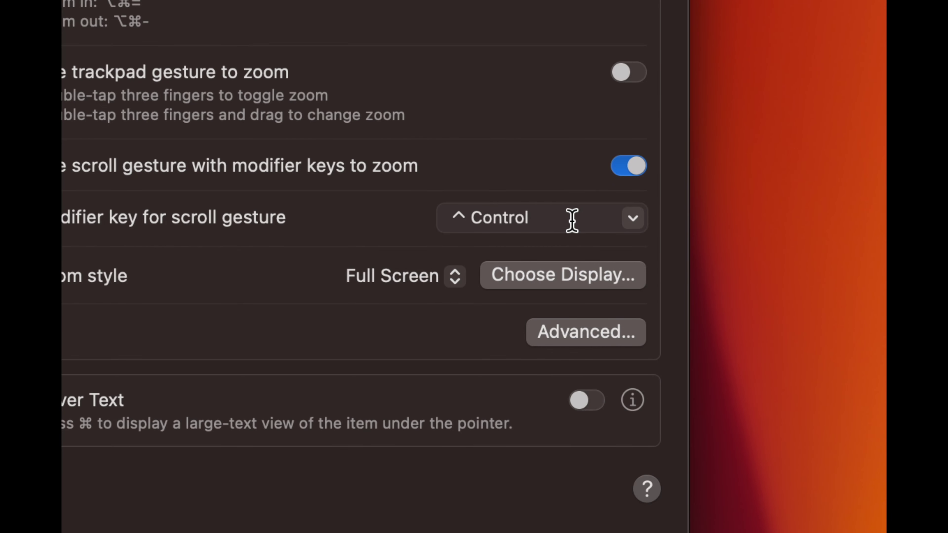
{"action": "scroll", "coordinate": [572, 220], "scroll_direction": "down", "scroll_amount": 10}
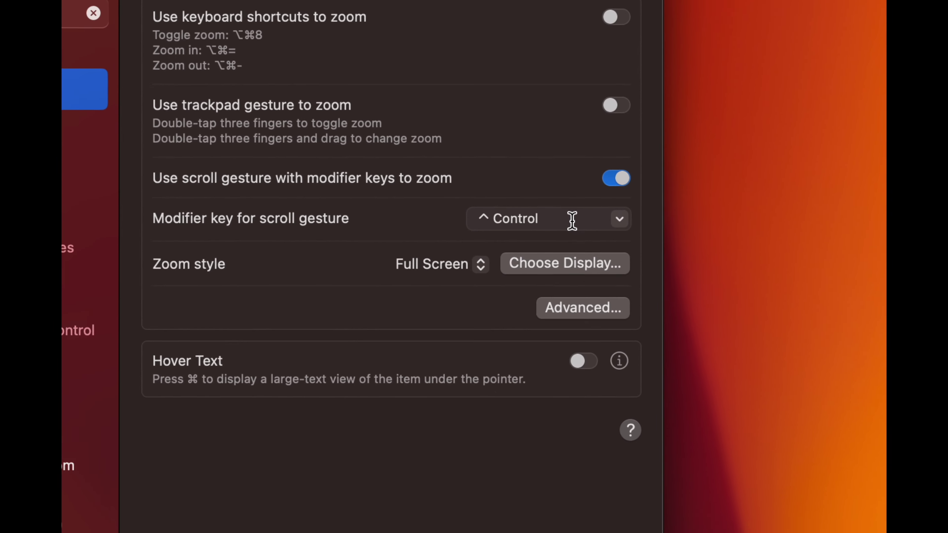
{"action": "scroll", "coordinate": [572, 221], "scroll_direction": "down", "scroll_amount": 10}
{"action": "scroll", "coordinate": [572, 221], "scroll_direction": "up", "scroll_amount": 8}
{"action": "scroll", "coordinate": [572, 221], "scroll_direction": "down", "scroll_amount": 8}
{"action": "scroll", "coordinate": [572, 220], "scroll_direction": "up", "scroll_amount": 2}
{"action": "scroll", "coordinate": [573, 220], "scroll_direction": "down", "scroll_amount": 5}
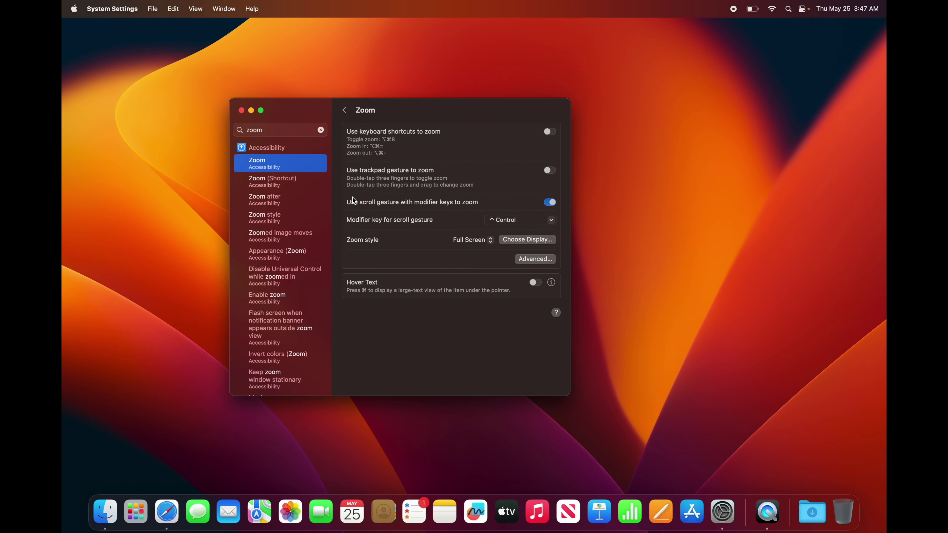
{"action": "scroll", "coordinate": [351, 202], "scroll_direction": "up", "scroll_amount": 10}
{"action": "scroll", "coordinate": [352, 197], "scroll_direction": "down", "scroll_amount": 10}
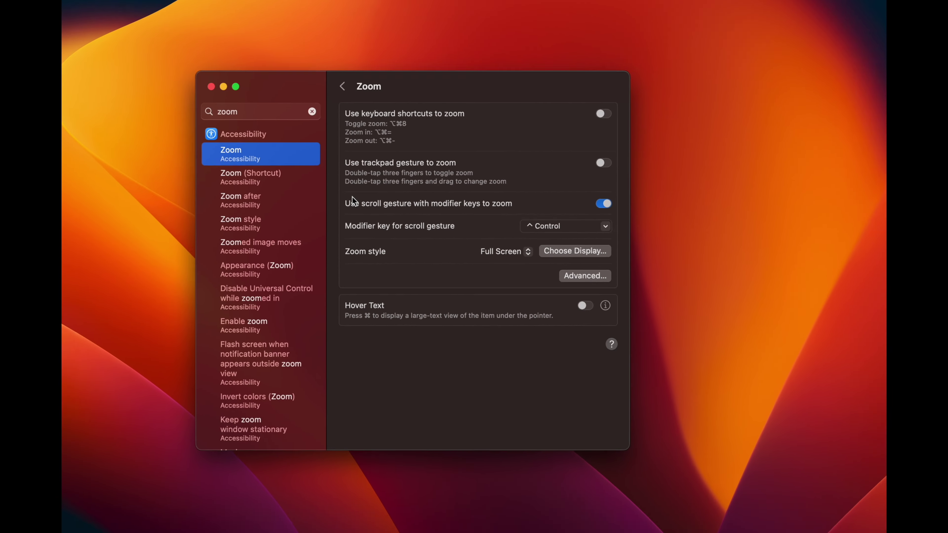
{"action": "scroll", "coordinate": [352, 197], "scroll_direction": "up", "scroll_amount": 8}
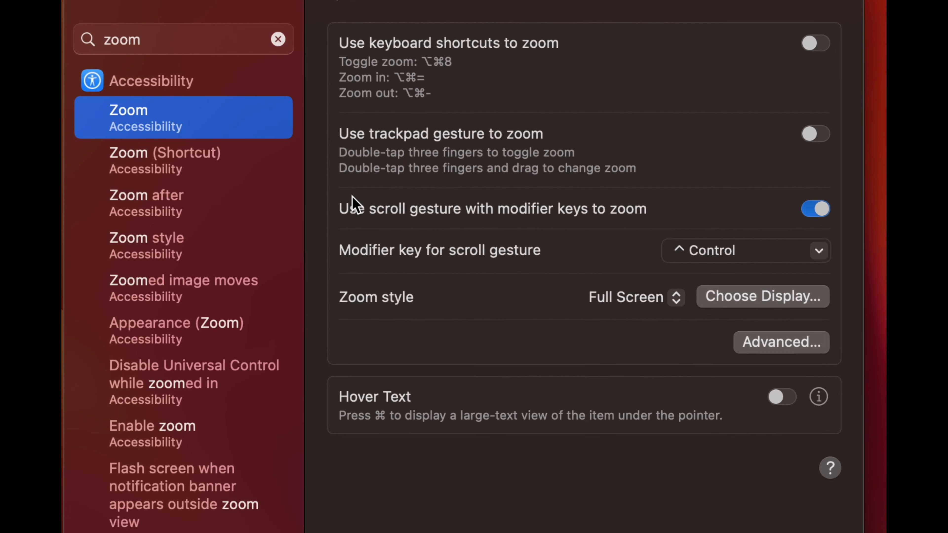
{"action": "scroll", "coordinate": [352, 196], "scroll_direction": "down", "scroll_amount": 10}
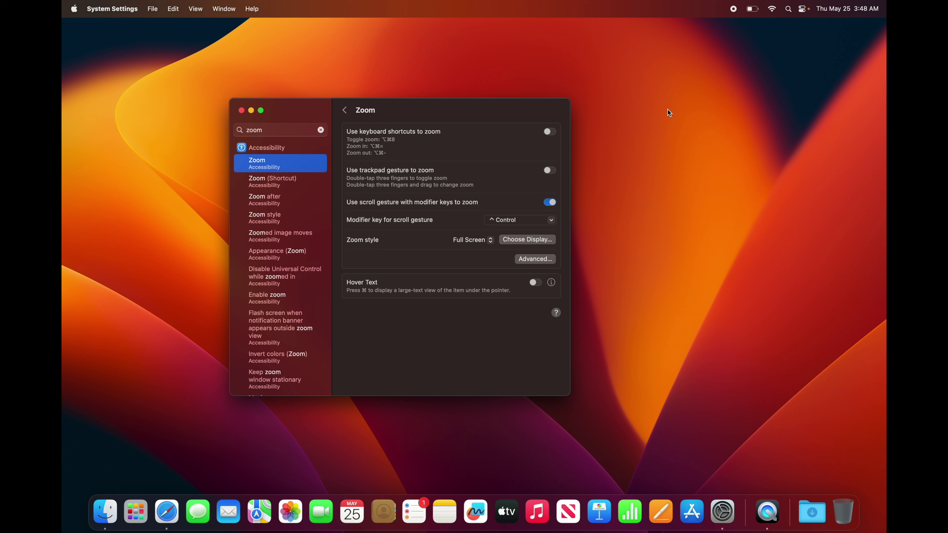
{"action": "scroll", "coordinate": [349, 188], "scroll_direction": "up", "scroll_amount": 5}
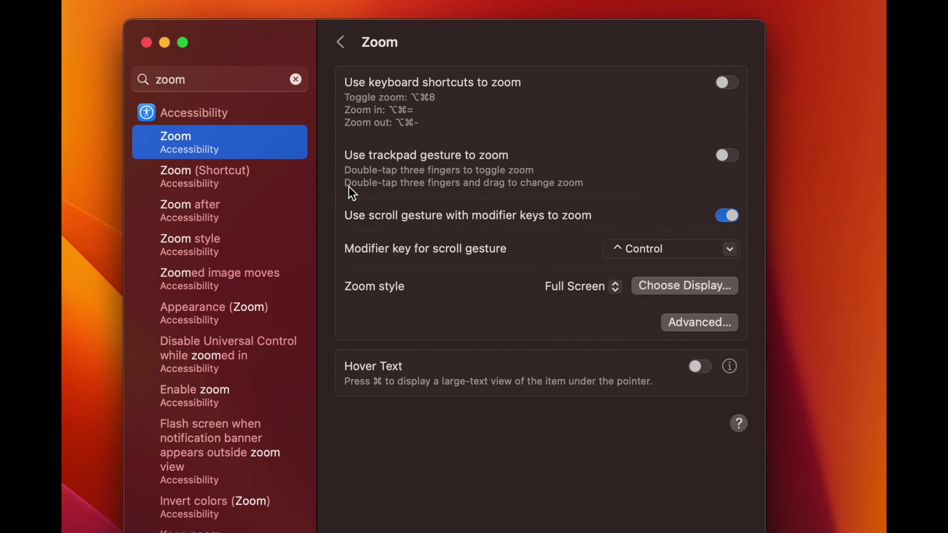
{"action": "scroll", "coordinate": [349, 187], "scroll_direction": "down", "scroll_amount": 2}
{"action": "scroll", "coordinate": [454, 166], "scroll_direction": "down", "scroll_amount": 5}
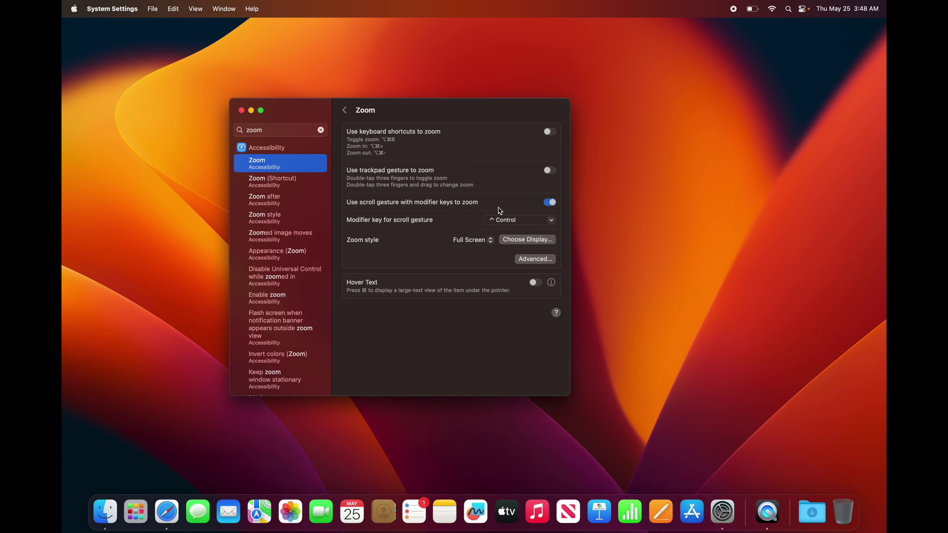
{"action": "scroll", "coordinate": [501, 211], "scroll_direction": "up", "scroll_amount": 4}
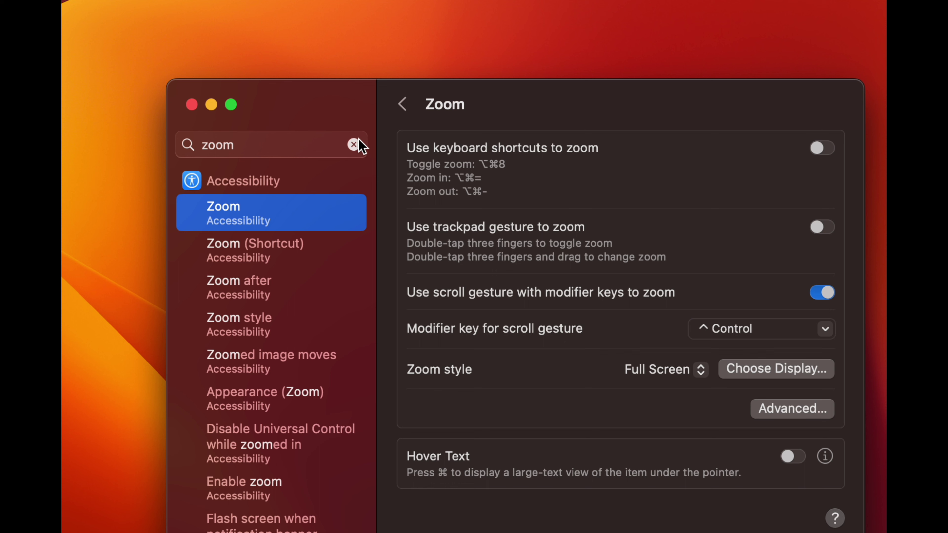
Clear the settings search and open the Desktop & Dock settings.
{"action": "left_click", "coordinate": [189, 69]}
{"action": "left_click", "coordinate": [354, 145]}
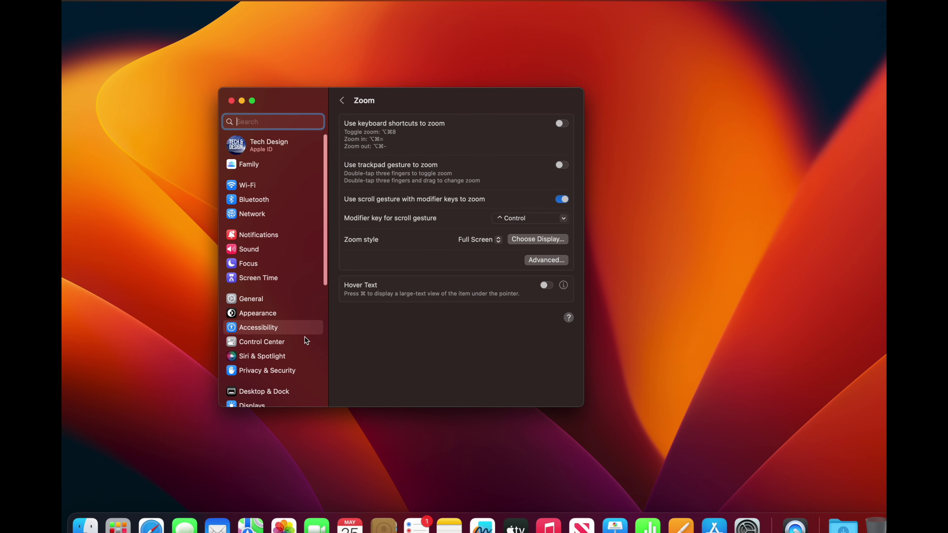
{"action": "scroll", "coordinate": [305, 339], "scroll_direction": "down", "scroll_amount": 3}
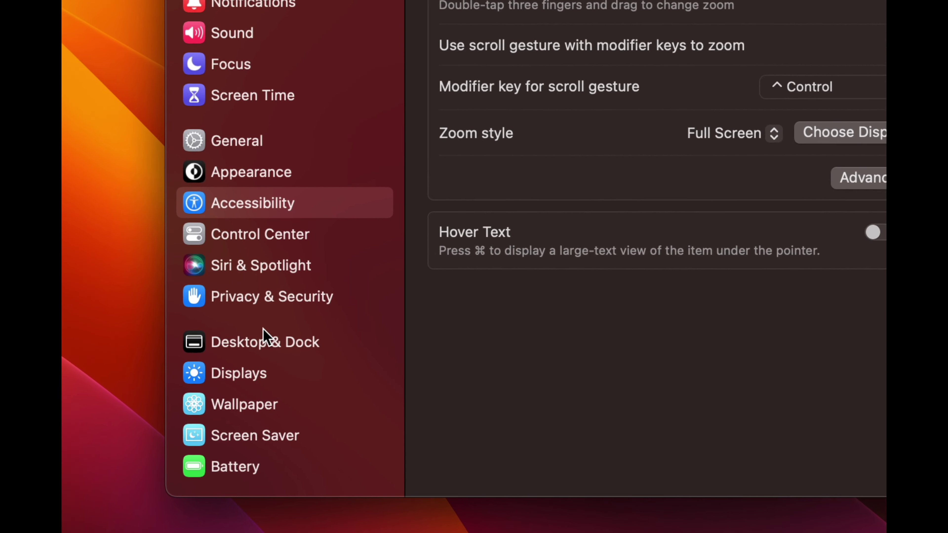
{"action": "scroll", "coordinate": [304, 374], "scroll_direction": "down", "scroll_amount": 5}
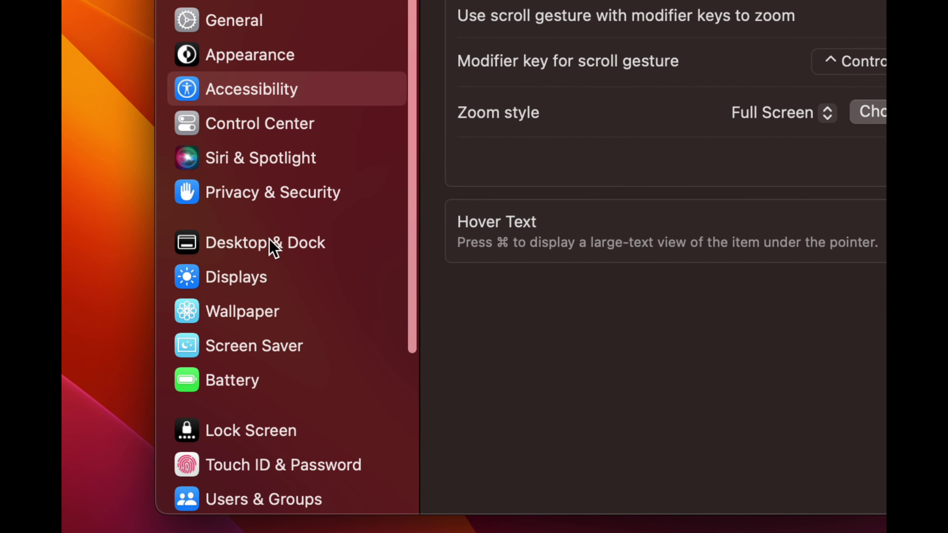
{"action": "left_click", "coordinate": [305, 245]}
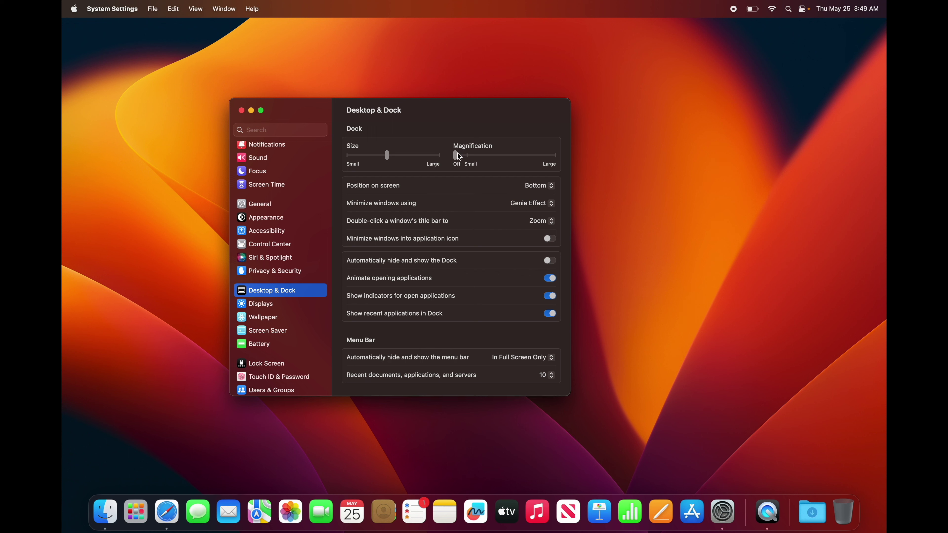
Set the Dock magnification to about two-thirds of the way towards Large and make the Dock slightly larger.
{"action": "left_click_drag", "start_coordinate": [459, 156], "coordinate": [501, 158]}
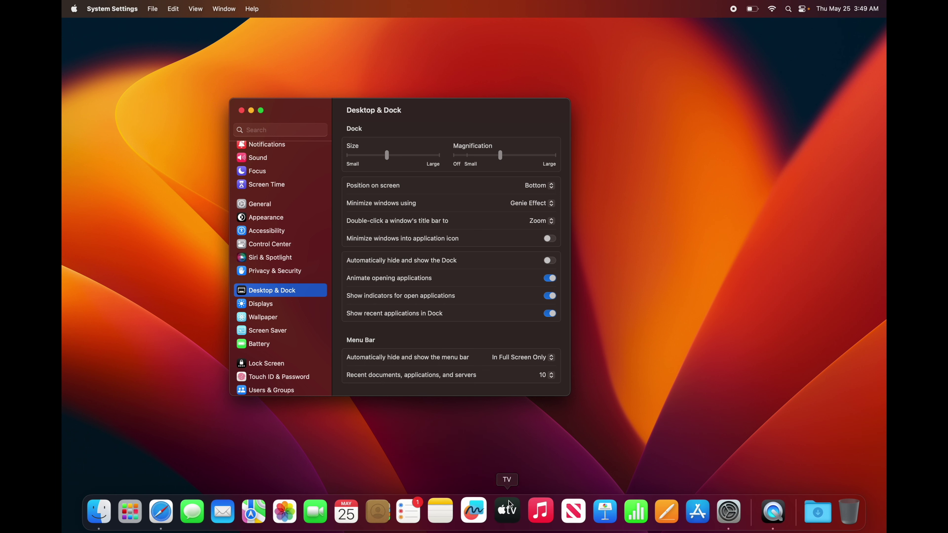
{"action": "left_click_drag", "start_coordinate": [500, 156], "coordinate": [556, 155]}
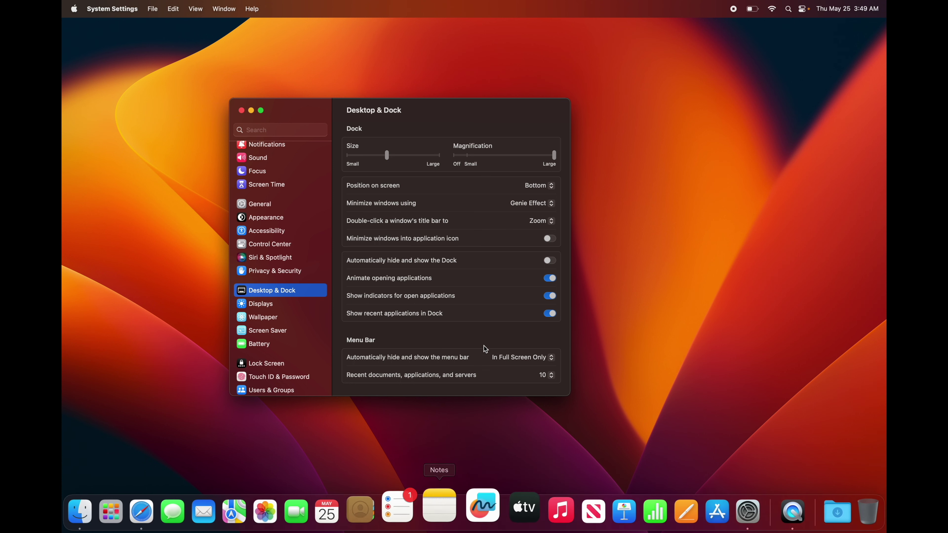
{"action": "left_click_drag", "start_coordinate": [556, 160], "coordinate": [523, 160]}
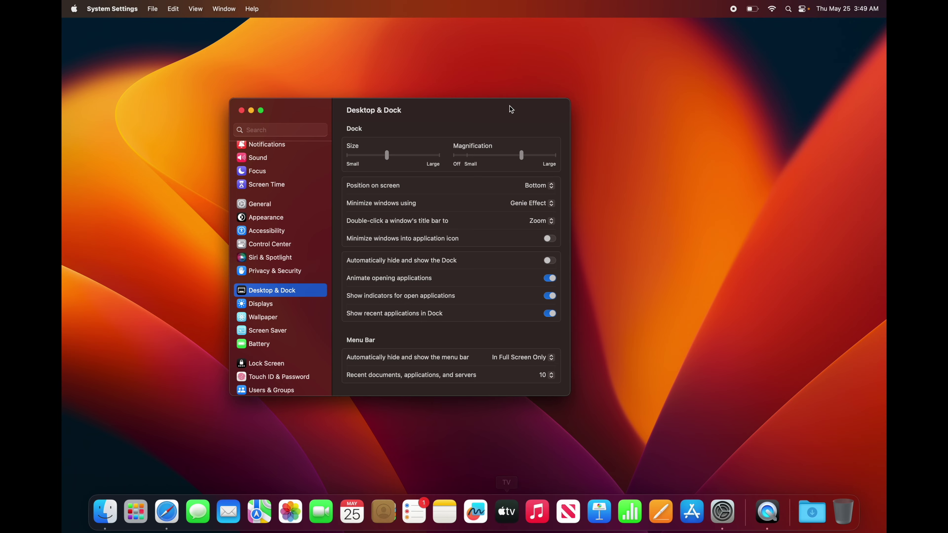
{"action": "left_click_drag", "start_coordinate": [521, 156], "coordinate": [517, 183]}
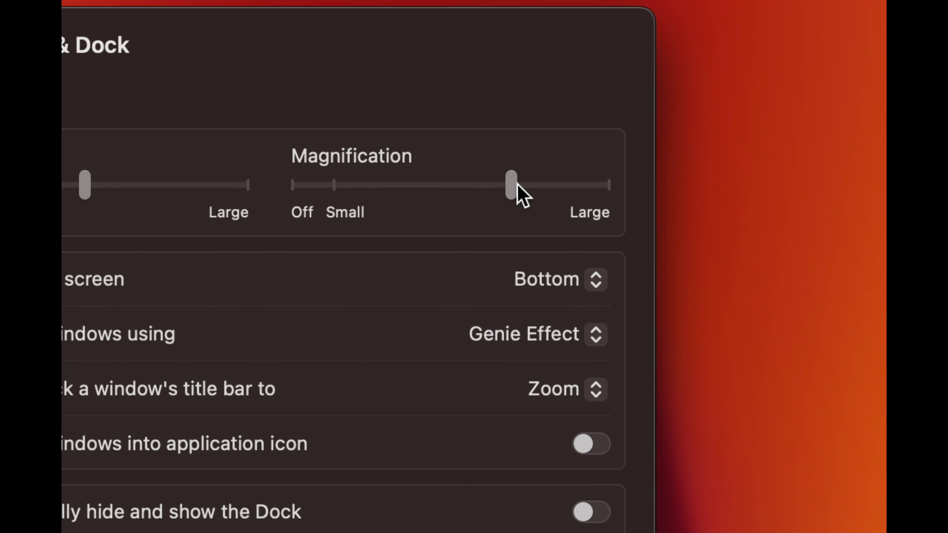
{"action": "mouse_move", "coordinate": [517, 183]}
{"action": "left_mouse_down"}
{"action": "mouse_move", "coordinate": [493, 187]}
{"action": "mouse_move", "coordinate": [527, 190]}
{"action": "mouse_move", "coordinate": [505, 189]}
{"action": "left_mouse_up"}
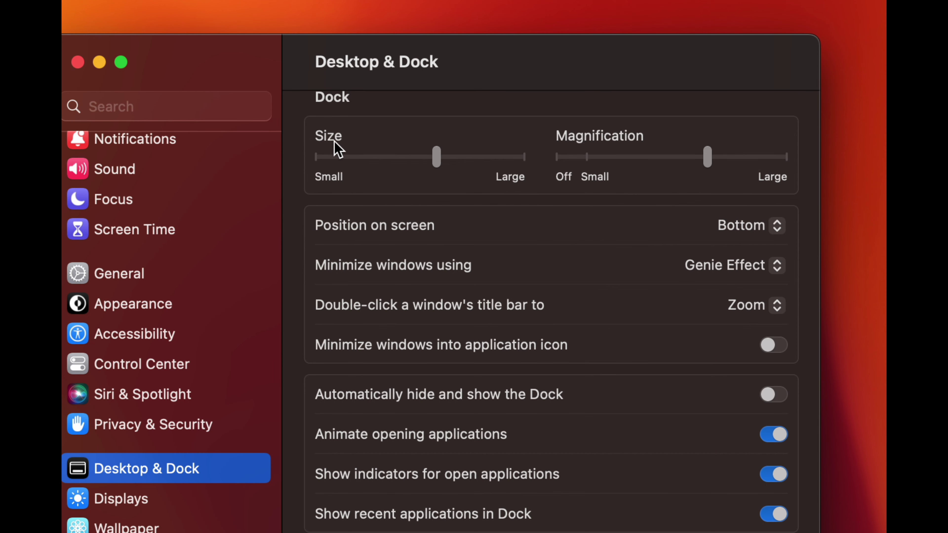
{"action": "mouse_move", "coordinate": [434, 157]}
{"action": "left_mouse_down"}
{"action": "mouse_move", "coordinate": [425, 154]}
{"action": "mouse_move", "coordinate": [447, 154]}
{"action": "mouse_move", "coordinate": [432, 156]}
{"action": "left_mouse_up"}
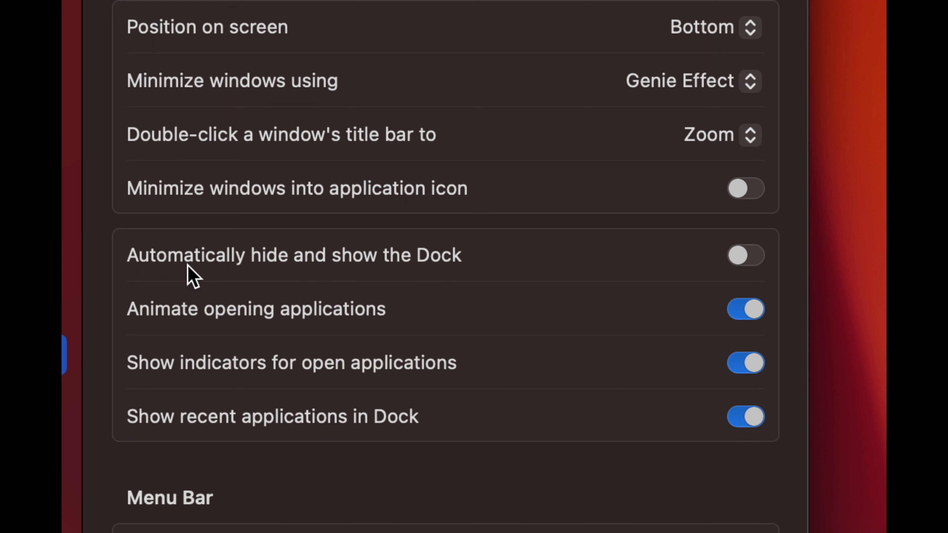
Turn on automatic hiding and showing of the Dock and test it by revealing the hidden Dock.
{"action": "left_click", "coordinate": [750, 254]}
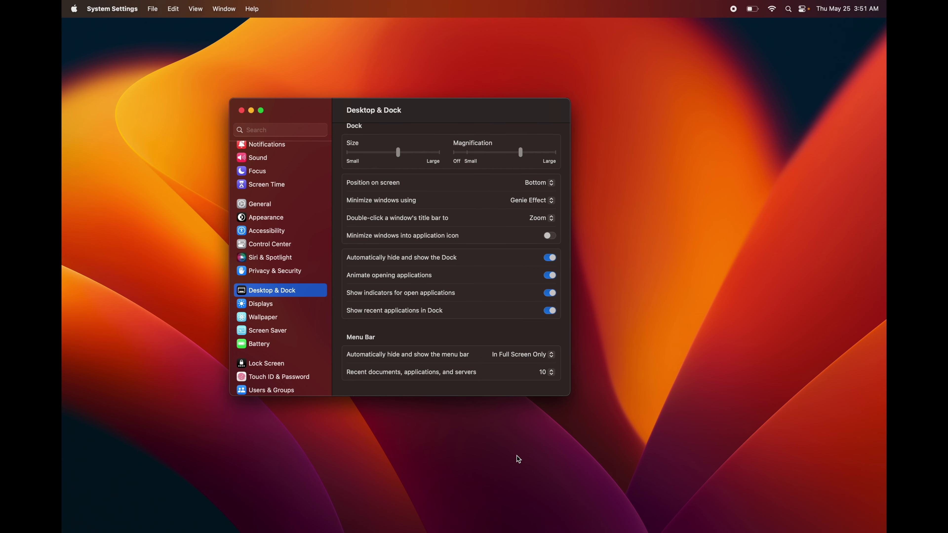
{"action": "left_click_drag", "start_coordinate": [338, 118], "coordinate": [369, 95]}
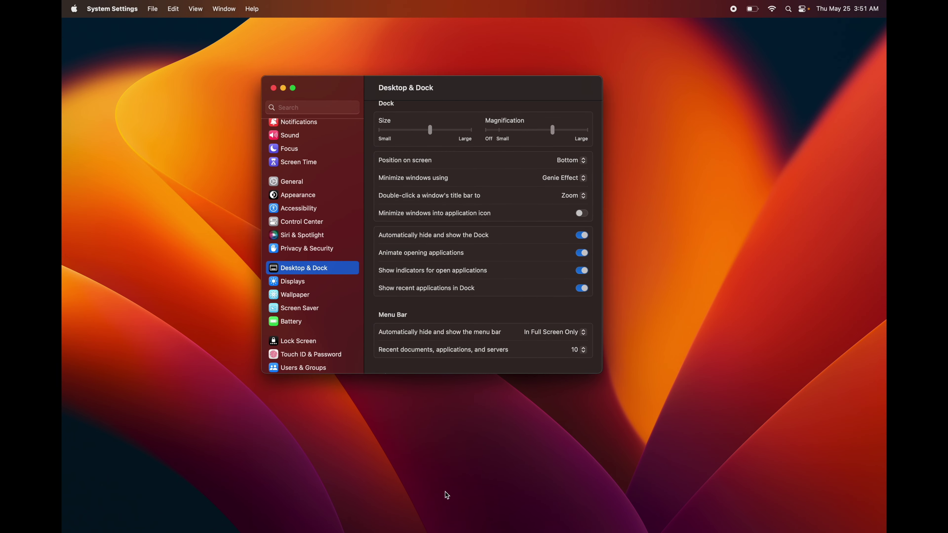
{"action": "mouse_move", "coordinate": [447, 531]}
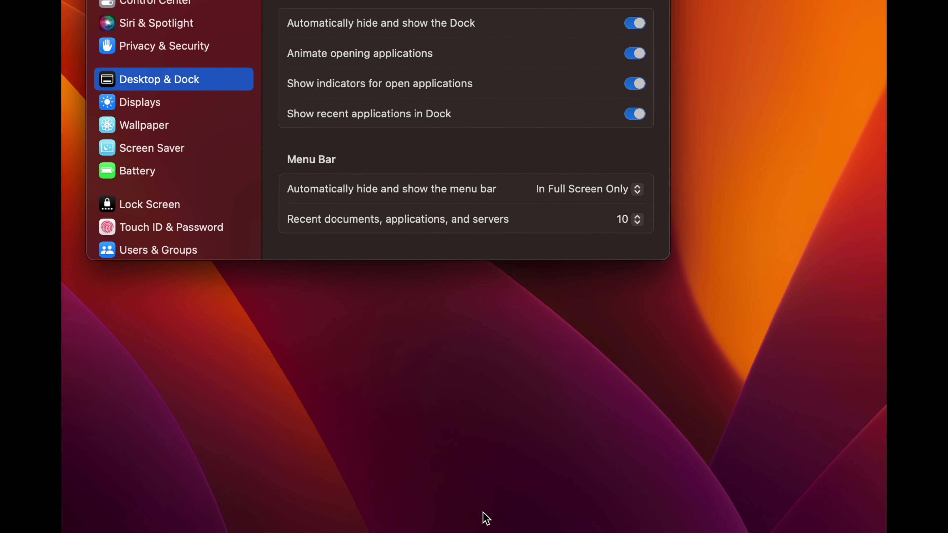
{"action": "mouse_move", "coordinate": [485, 530]}
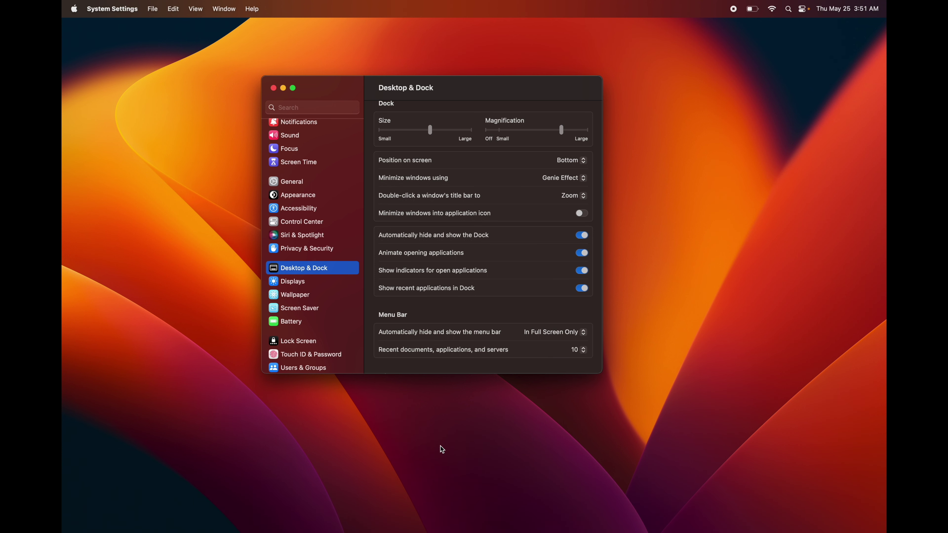
Close and reopen System Settings, and open the Trackpad gestures result of the "gestures" search.
{"action": "left_click", "coordinate": [274, 88]}
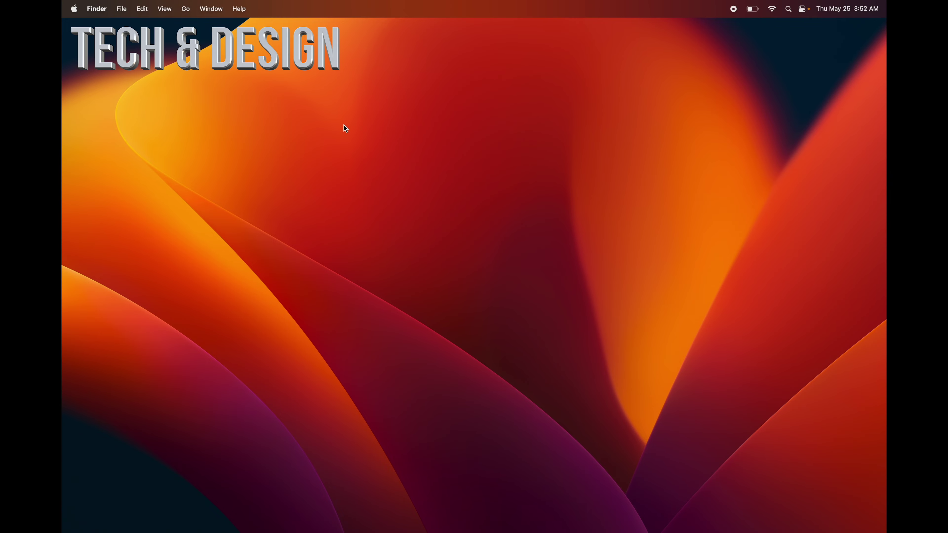
{"action": "left_click", "coordinate": [723, 497]}
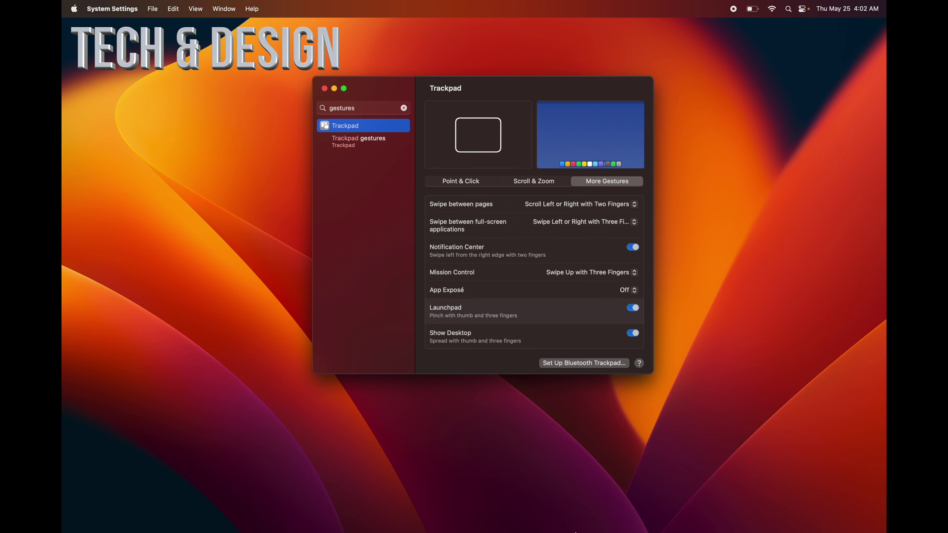
{"action": "mouse_move", "coordinate": [621, 525]}
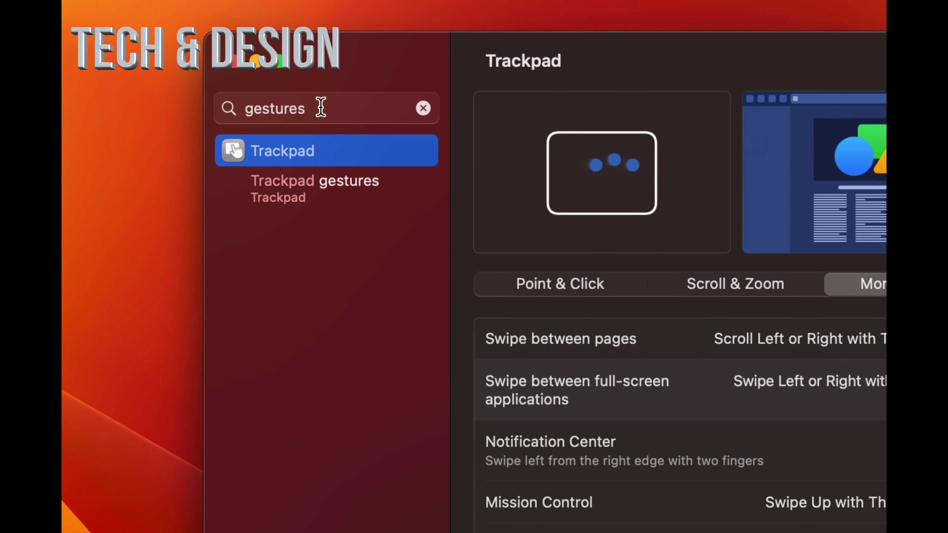
{"action": "left_click_drag", "start_coordinate": [312, 108], "coordinate": [223, 116]}
{"action": "left_click", "coordinate": [335, 162]}
{"action": "left_click", "coordinate": [340, 175]}
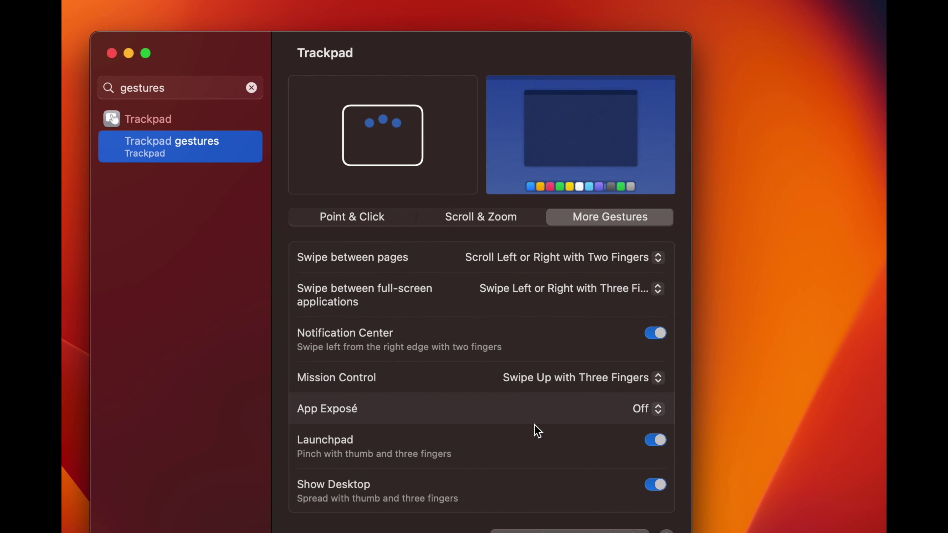
Set the App Exposé trackpad gesture to Swipe Down with Three Fingers.
{"action": "scroll", "coordinate": [544, 429], "scroll_direction": "down", "scroll_amount": 1}
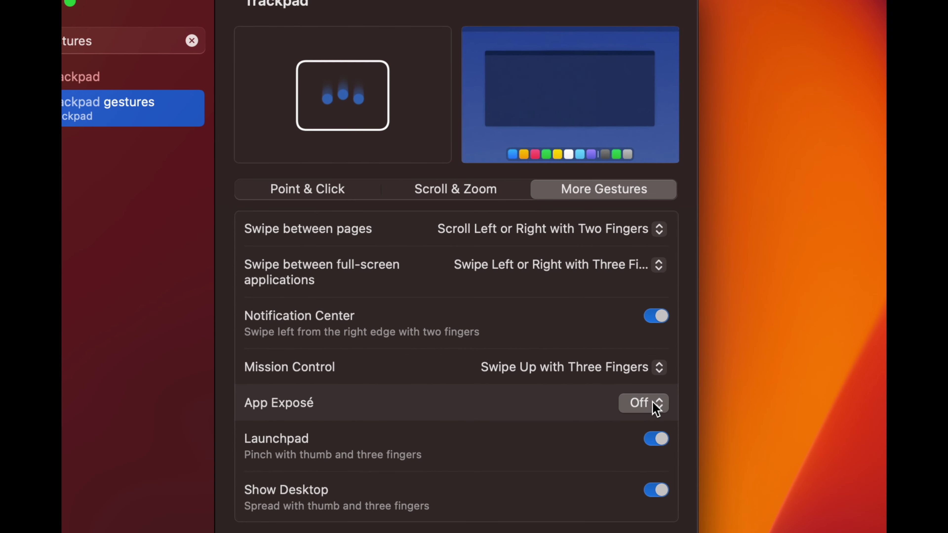
{"action": "left_click", "coordinate": [654, 403]}
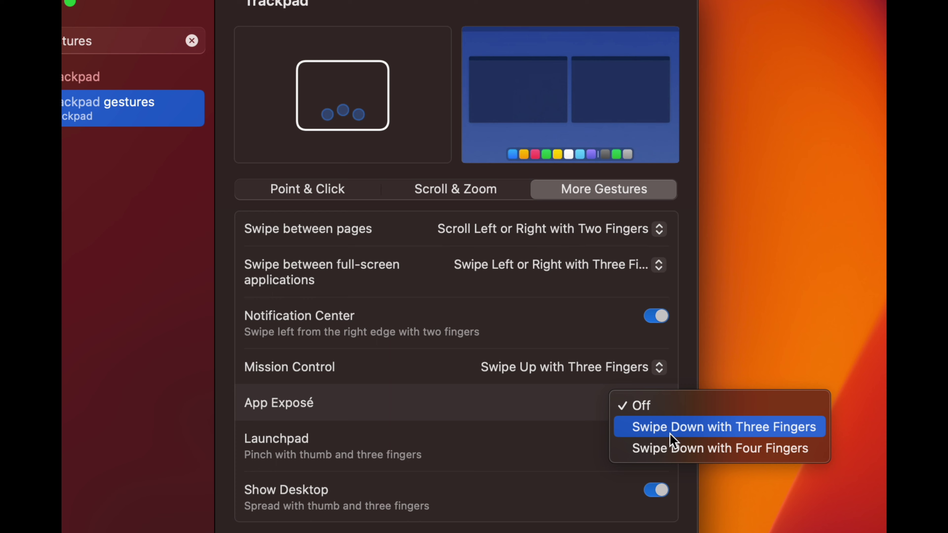
{"action": "left_click", "coordinate": [670, 434]}
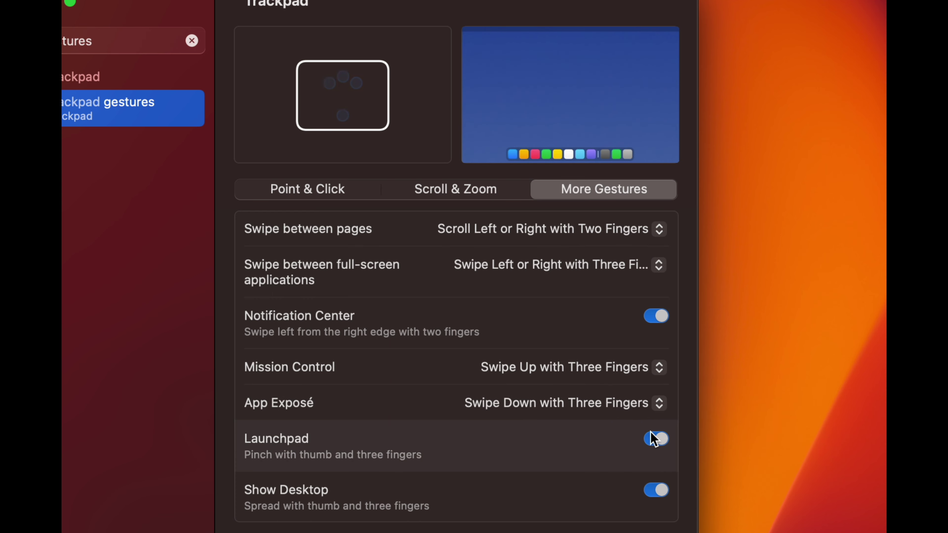
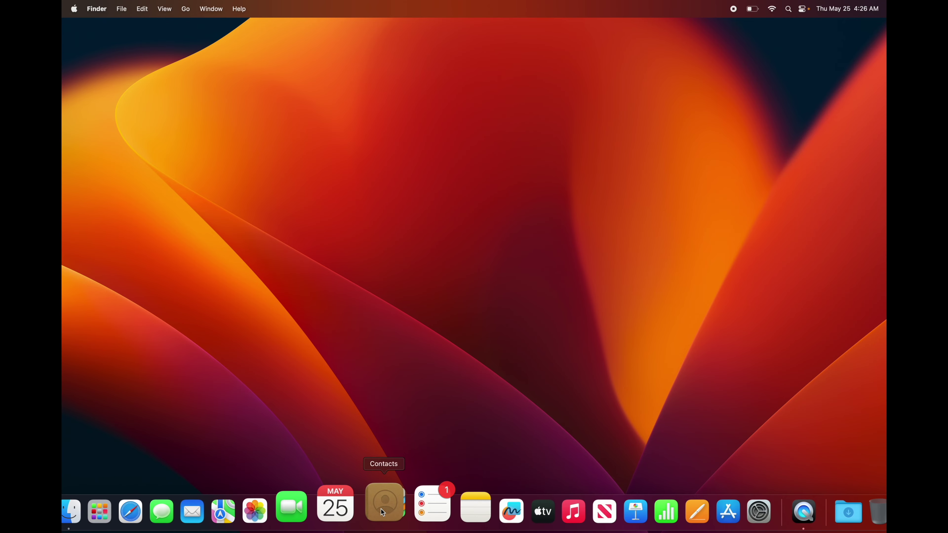
Browse the installed apps in Finder's Applications folder in an enlarged window, and close the window.
{"action": "left_click", "coordinate": [93, 507]}
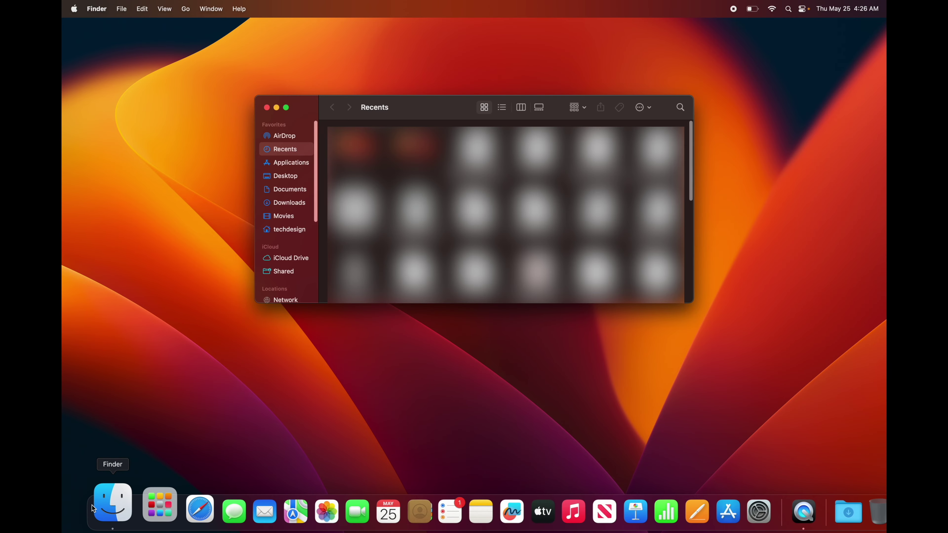
{"action": "left_click", "coordinate": [284, 164]}
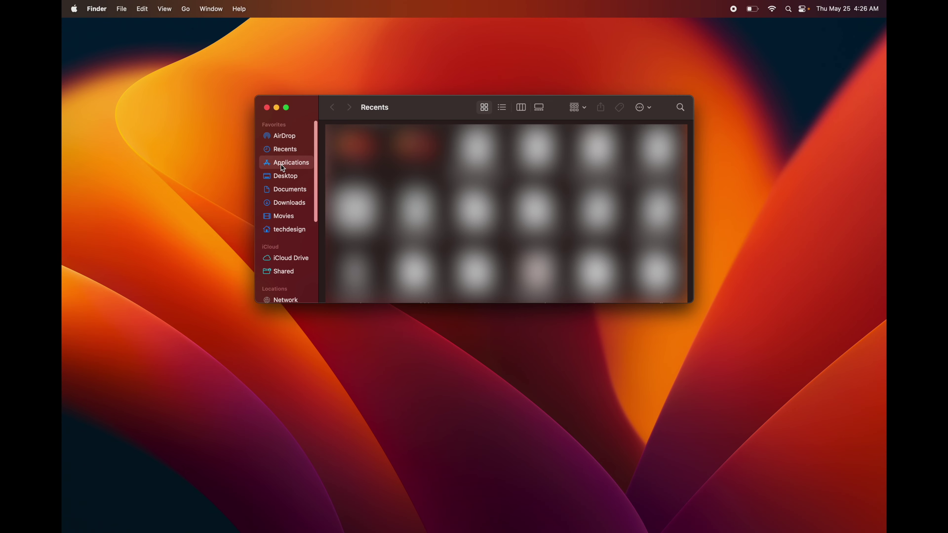
{"action": "left_click_drag", "start_coordinate": [690, 297], "coordinate": [738, 345]}
{"action": "scroll", "coordinate": [678, 320], "scroll_direction": "down", "scroll_amount": 5}
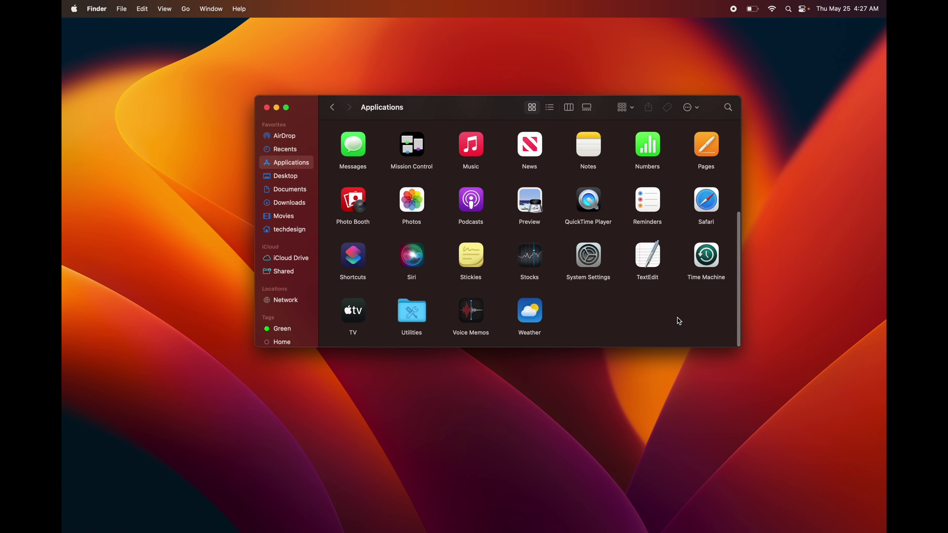
{"action": "scroll", "coordinate": [678, 318], "scroll_direction": "up", "scroll_amount": 5}
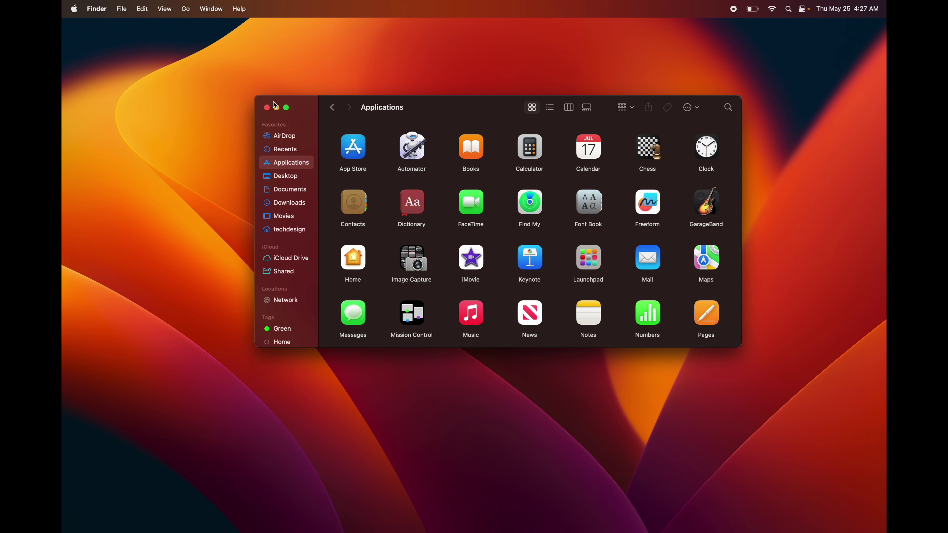
{"action": "left_click", "coordinate": [267, 108]}
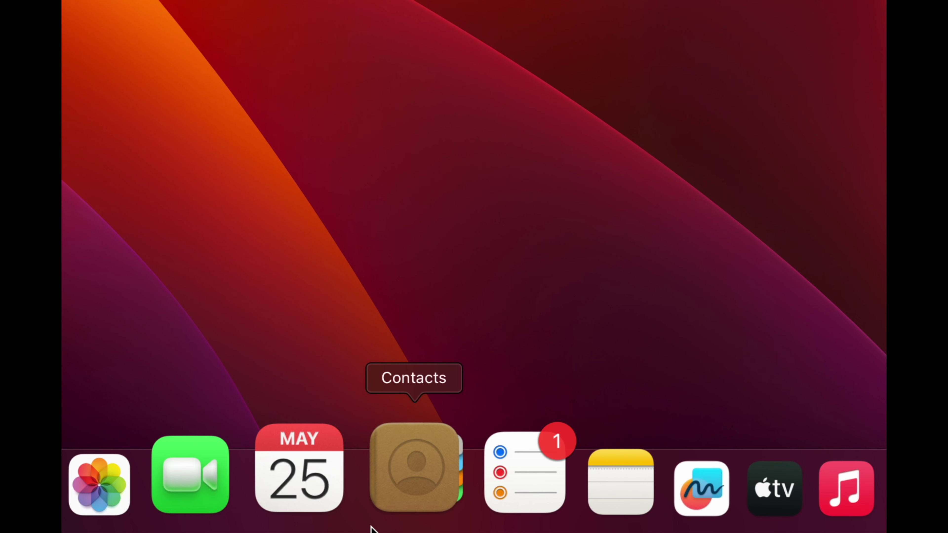
Remove Contacts, Calendar and Freeform from the Dock.
{"action": "left_click", "coordinate": [396, 506]}
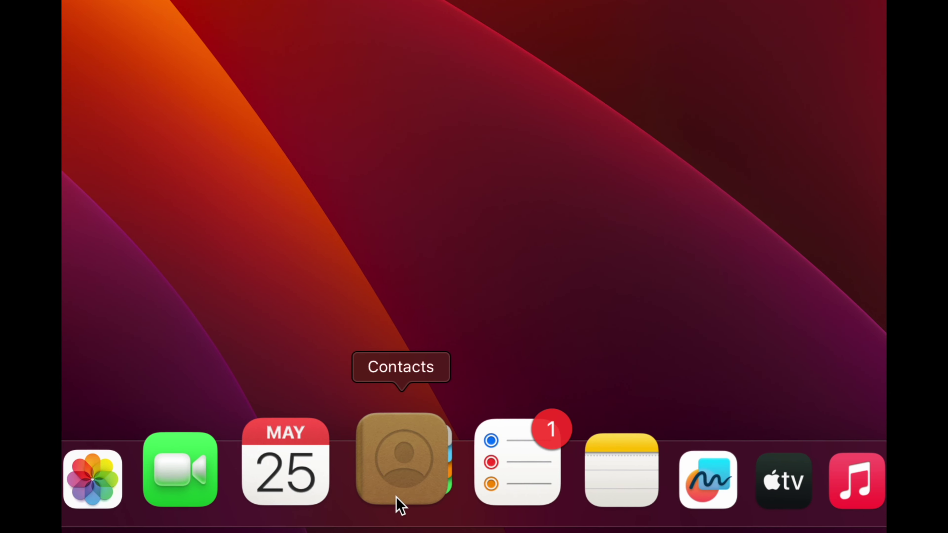
{"action": "left_click_drag", "start_coordinate": [396, 498], "coordinate": [381, 195]}
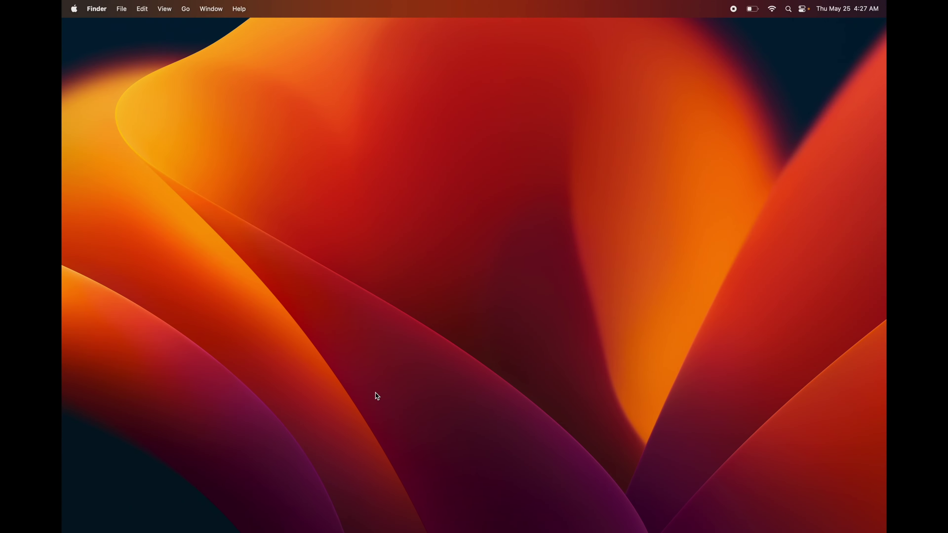
{"action": "mouse_move", "coordinate": [322, 531]}
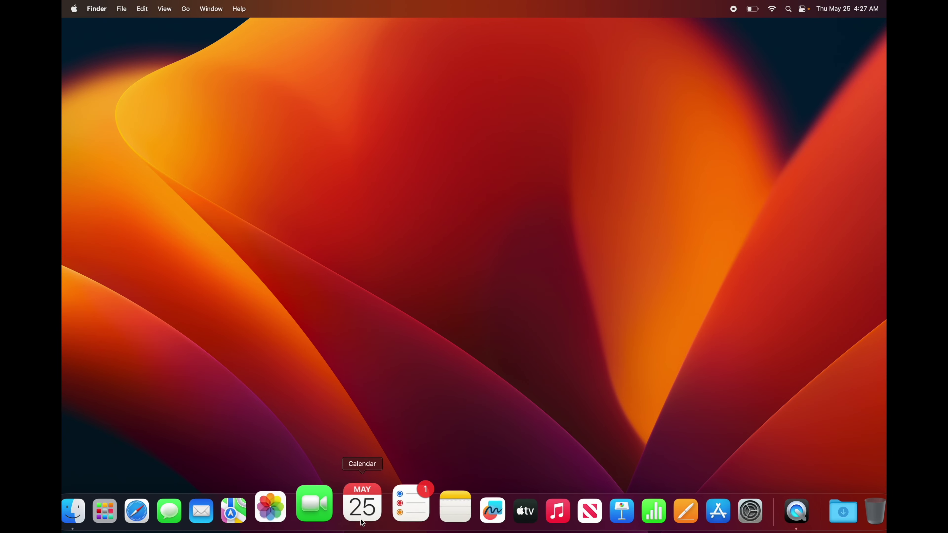
{"action": "left_click_drag", "start_coordinate": [367, 521], "coordinate": [350, 354]}
{"action": "mouse_move", "coordinate": [354, 532]}
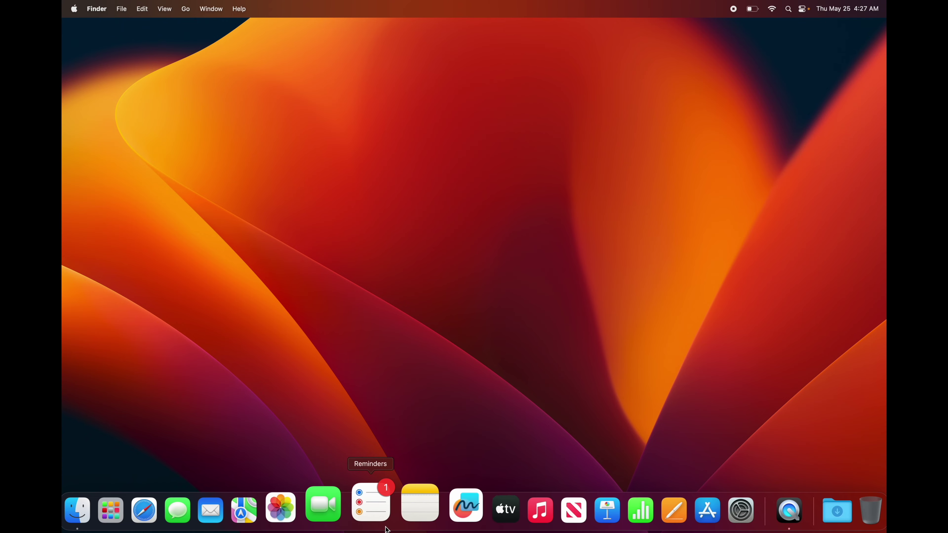
{"action": "left_click_drag", "start_coordinate": [450, 525], "coordinate": [444, 336]}
Remove TV, Music, News, Keynote and Numbers from the Dock.
{"action": "mouse_move", "coordinate": [474, 532]}
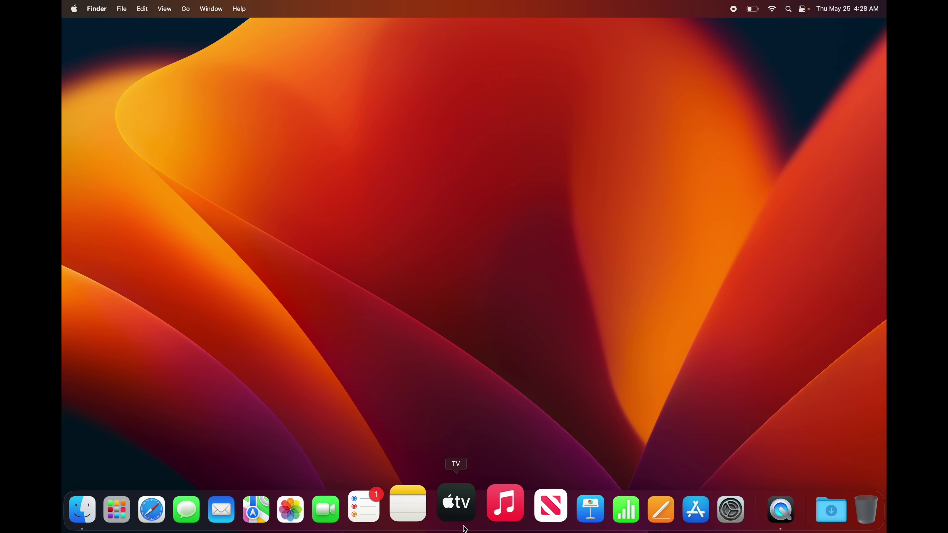
{"action": "left_click_drag", "start_coordinate": [465, 529], "coordinate": [446, 336]}
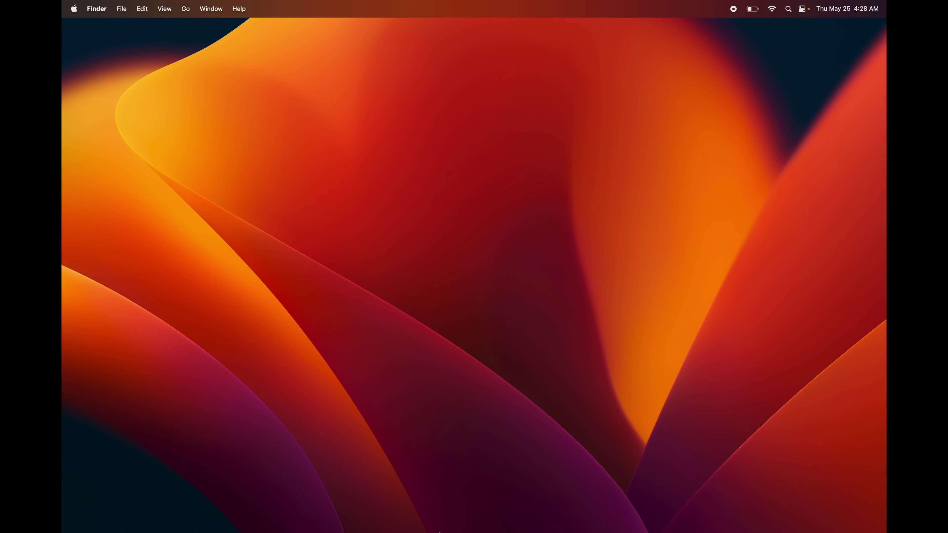
{"action": "mouse_move", "coordinate": [463, 531]}
{"action": "left_click_drag", "start_coordinate": [476, 528], "coordinate": [464, 335]}
{"action": "mouse_move", "coordinate": [492, 530]}
{"action": "left_click_drag", "start_coordinate": [492, 530], "coordinate": [474, 306]}
{"action": "left_click_drag", "start_coordinate": [504, 525], "coordinate": [474, 299]}
{"action": "left_click_drag", "start_coordinate": [524, 525], "coordinate": [500, 253]}
Remove Pages, Maps and FaceTime from the Dock.
{"action": "mouse_move", "coordinate": [554, 531]}
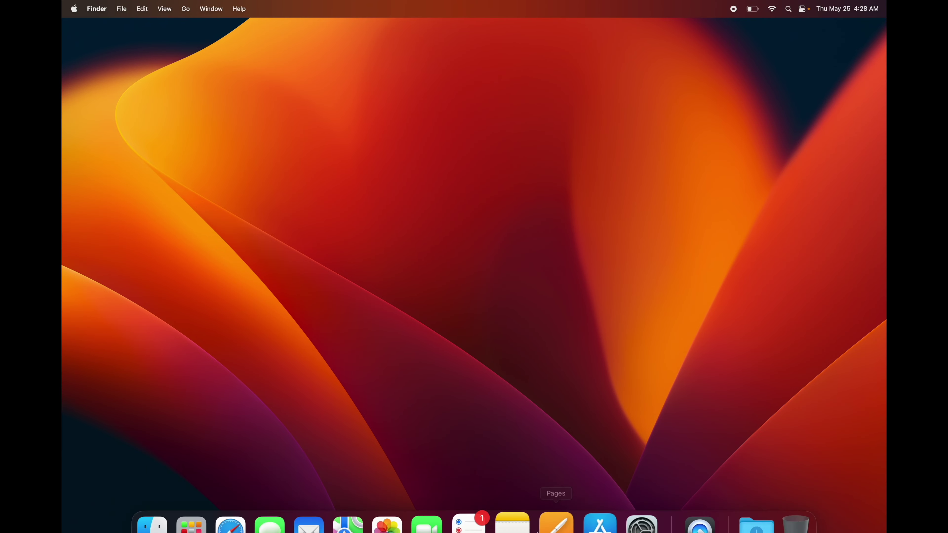
{"action": "left_click_drag", "start_coordinate": [554, 508], "coordinate": [519, 258]}
{"action": "mouse_move", "coordinate": [549, 532]}
{"action": "left_click_drag", "start_coordinate": [377, 513], "coordinate": [356, 232]}
{"action": "mouse_move", "coordinate": [401, 531]}
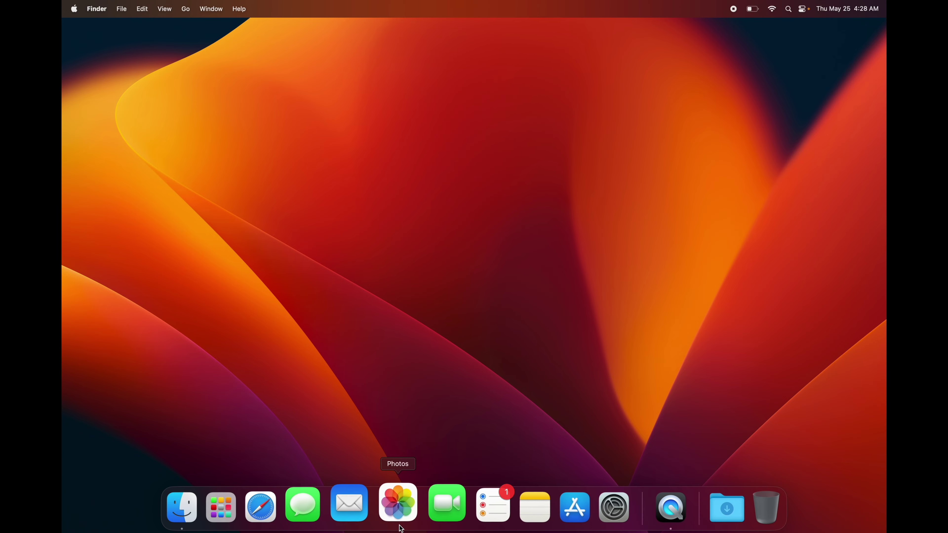
{"action": "left_click_drag", "start_coordinate": [439, 517], "coordinate": [397, 132]}
Open the Applications folder in Finder and reposition and enlarge its window to show nearly all the apps.
{"action": "mouse_move", "coordinate": [451, 532]}
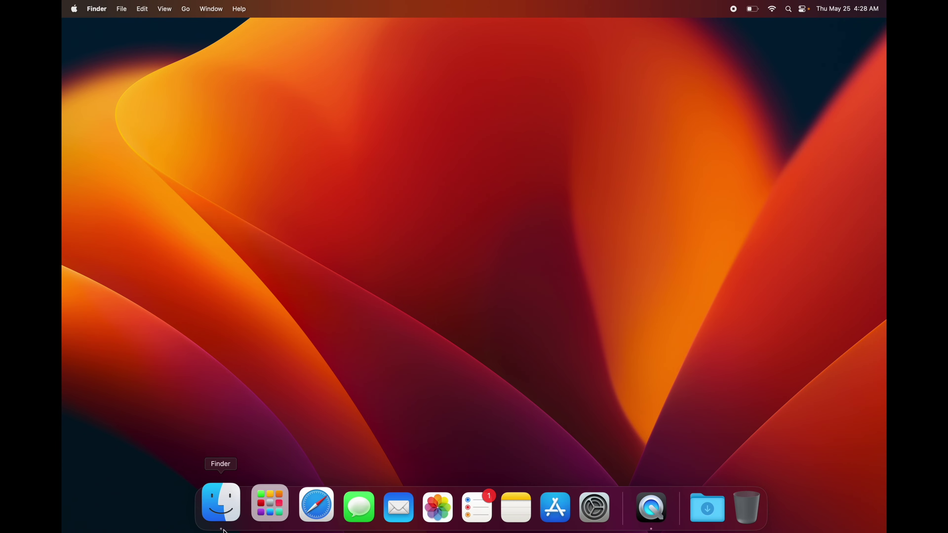
{"action": "left_click", "coordinate": [225, 529]}
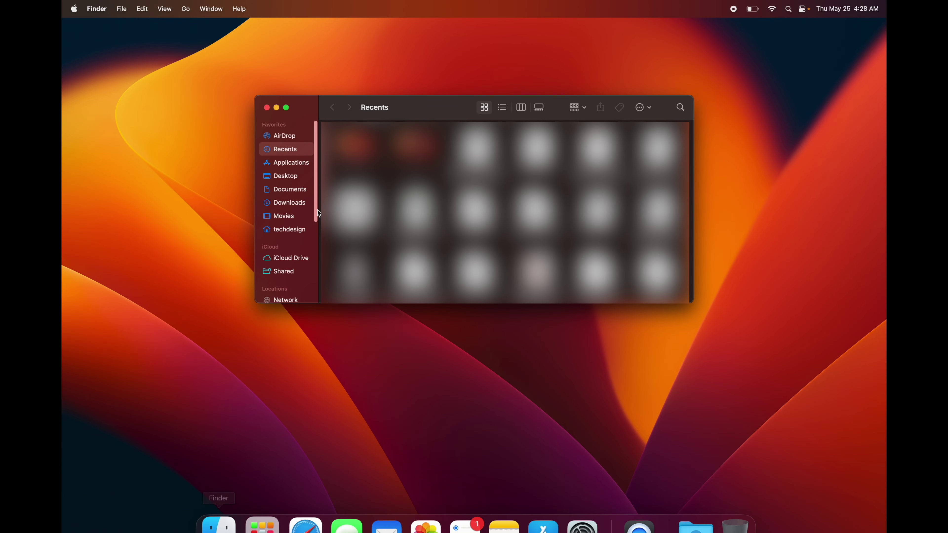
{"action": "left_click", "coordinate": [285, 180]}
{"action": "left_click", "coordinate": [296, 167]}
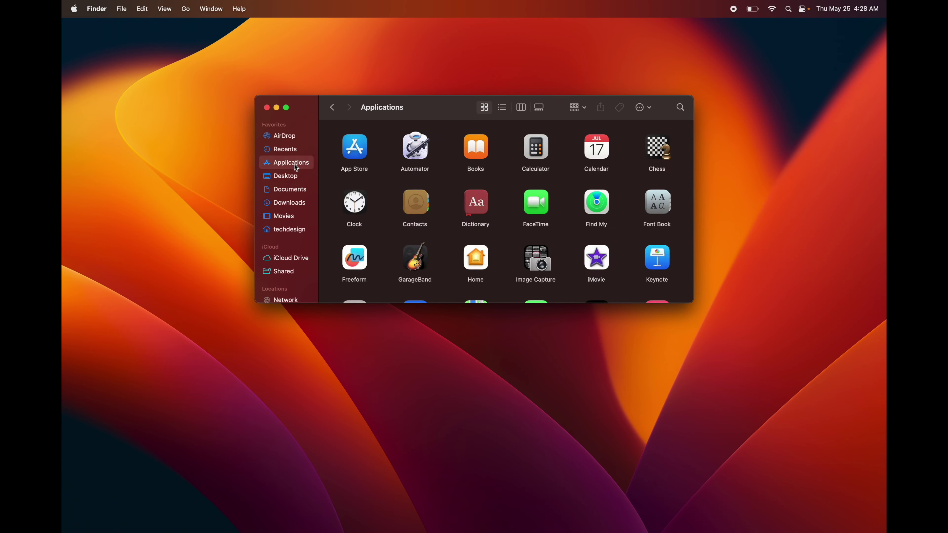
{"action": "left_click_drag", "start_coordinate": [310, 105], "coordinate": [234, 98]}
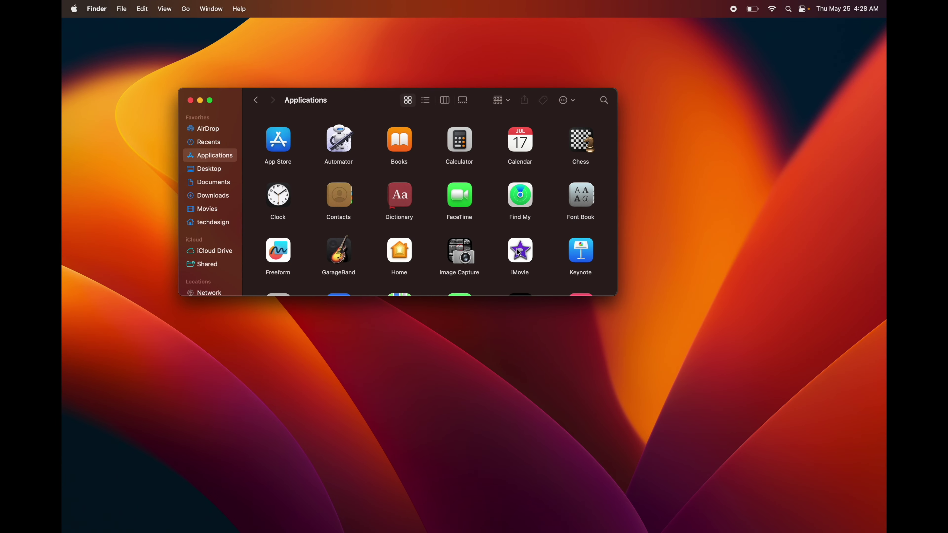
{"action": "left_click_drag", "start_coordinate": [613, 292], "coordinate": [755, 424]}
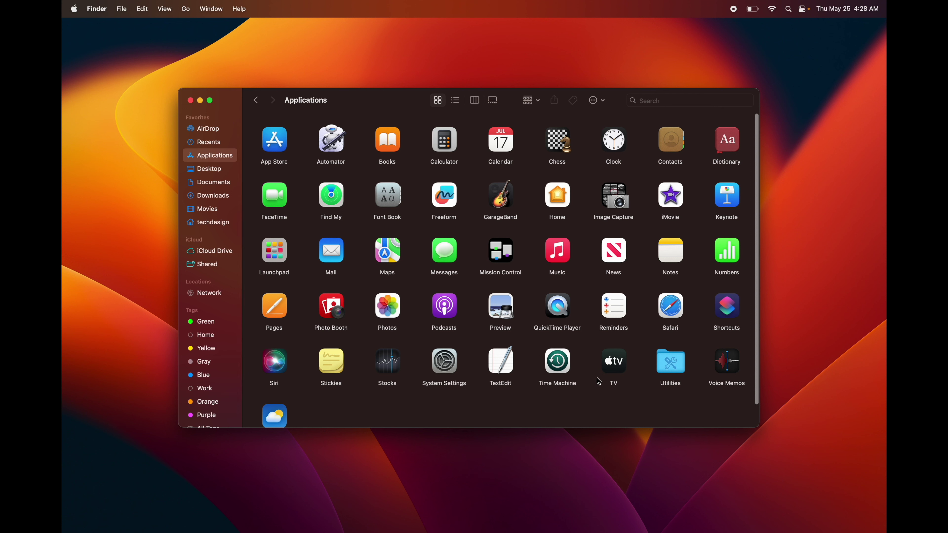
Add Time Machine and FaceTime from the Applications folder to the Dock, and take FaceTime off the Dock again.
{"action": "left_click_drag", "start_coordinate": [564, 367], "coordinate": [517, 506]}
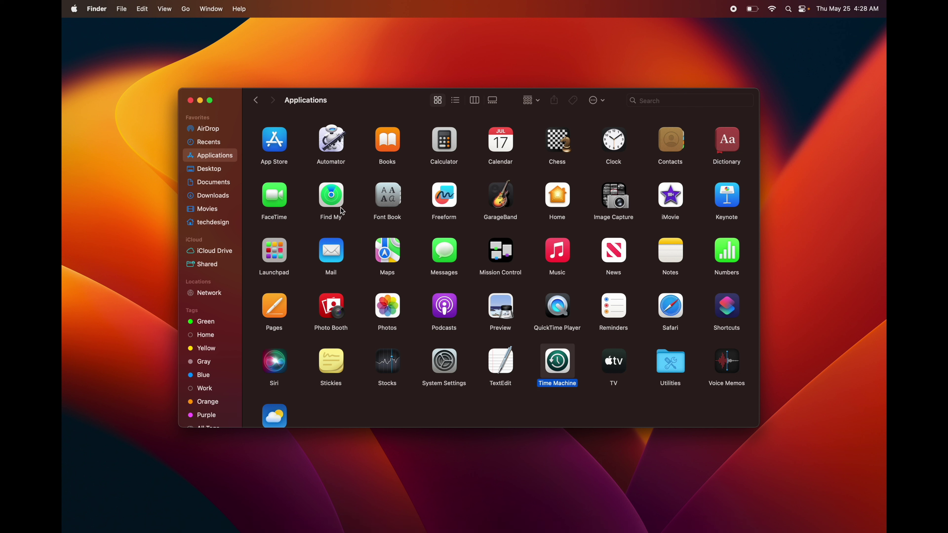
{"action": "left_click_drag", "start_coordinate": [277, 197], "coordinate": [463, 502]}
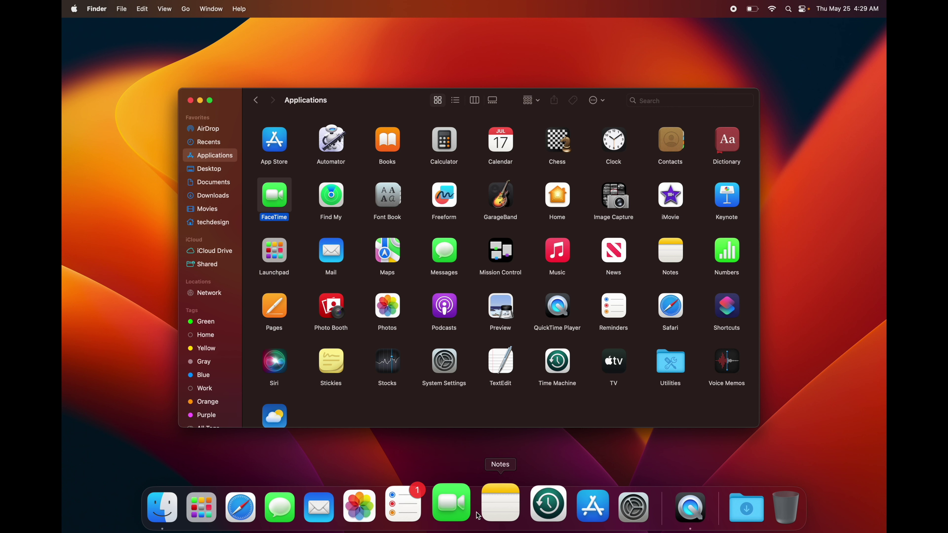
{"action": "left_click", "coordinate": [455, 527]}
{"action": "left_click_drag", "start_coordinate": [455, 528], "coordinate": [435, 355]}
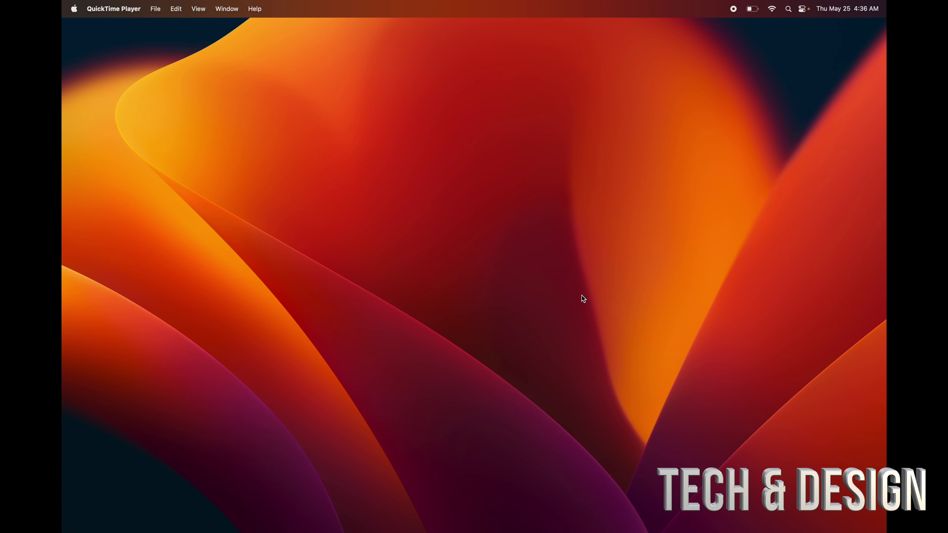
Open the Downloads folder in Finder and create a new folder in it named "asjkhdkajshd".
{"action": "left_click", "coordinate": [485, 309]}
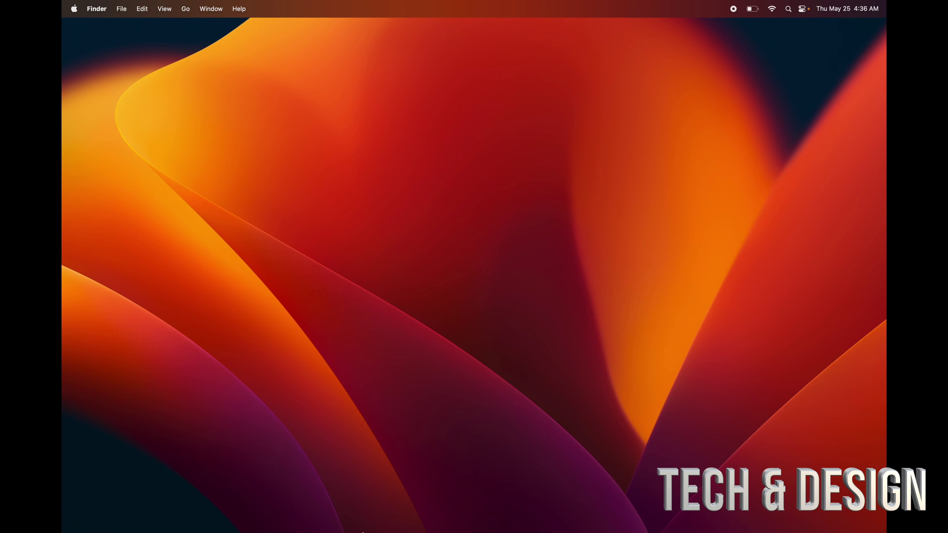
{"action": "left_click", "coordinate": [219, 490]}
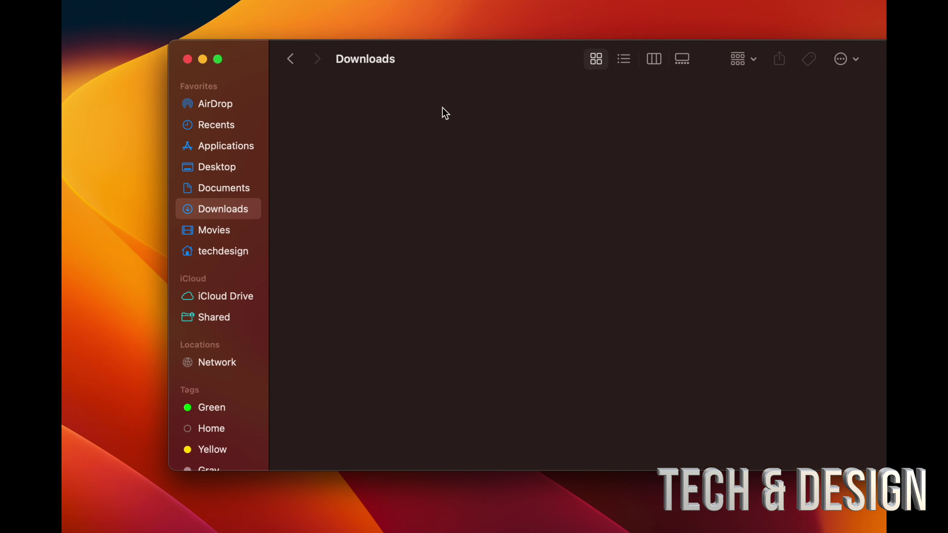
{"action": "right_click", "coordinate": [328, 140]}
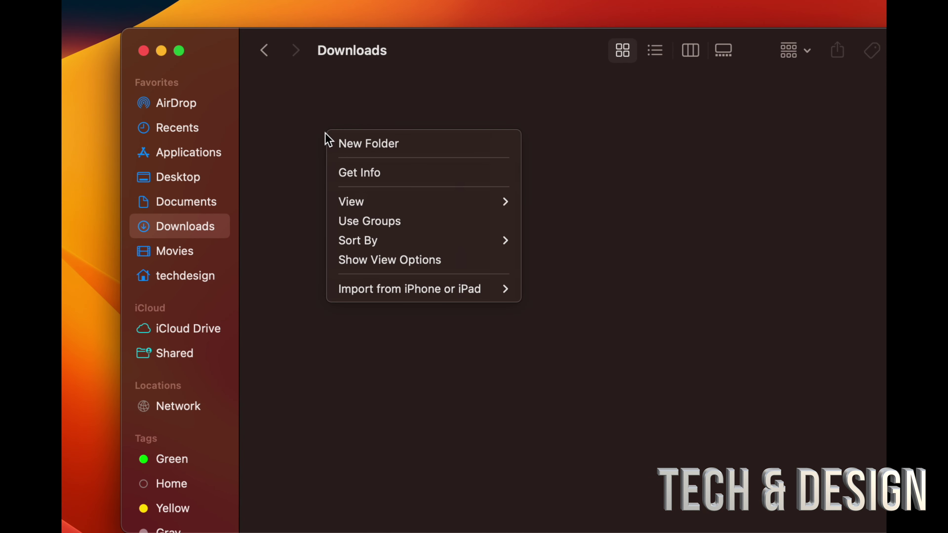
{"action": "left_click", "coordinate": [366, 143]}
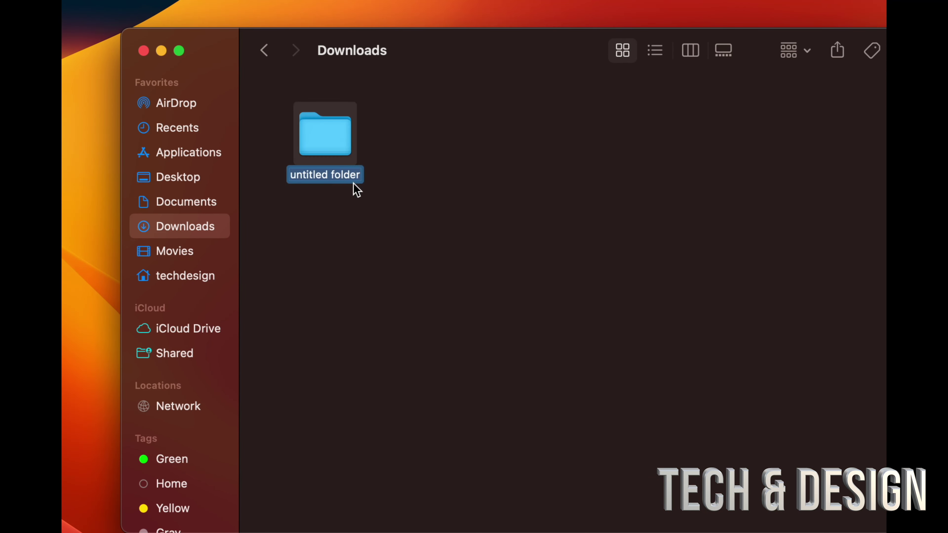
{"action": "type", "text": "asjkhdkajshd"}
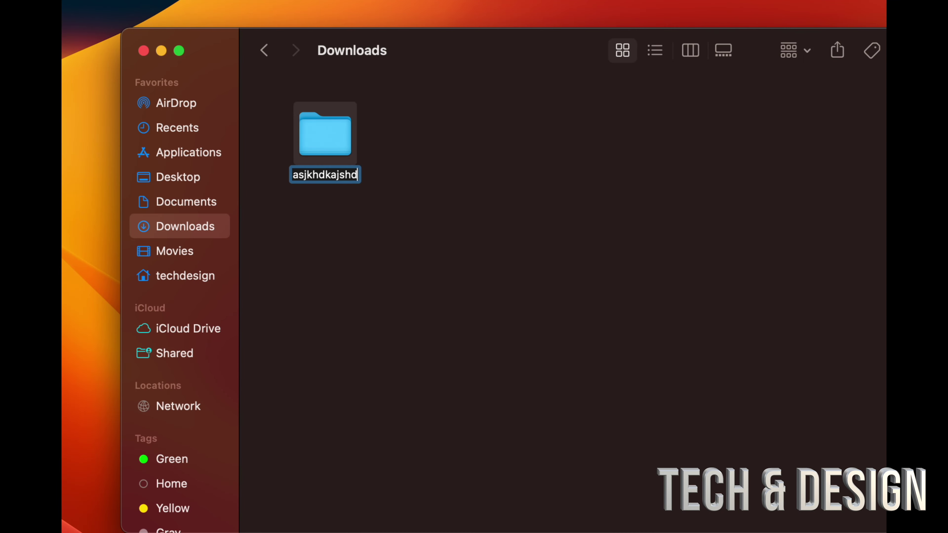
{"action": "left_click", "coordinate": [395, 195]}
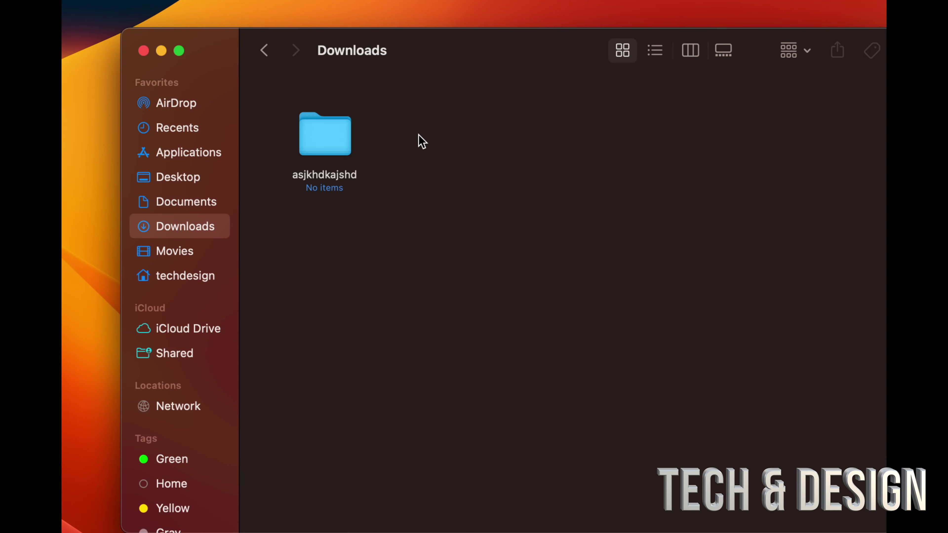
Create a second folder in Downloads with the default name "untitled folder" and line it up beside the first.
{"action": "right_click", "coordinate": [402, 148]}
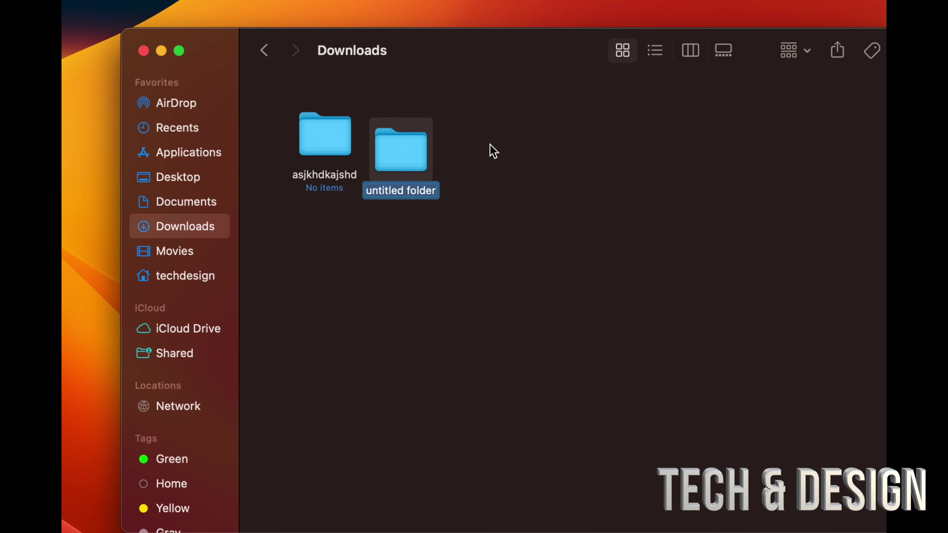
{"action": "key", "text": "Return"}
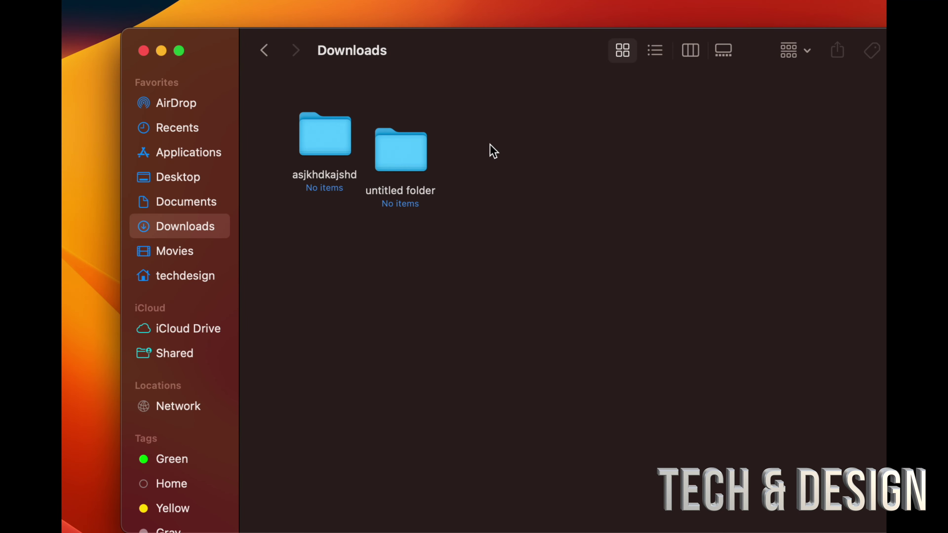
{"action": "left_click_drag", "start_coordinate": [420, 149], "coordinate": [442, 127]}
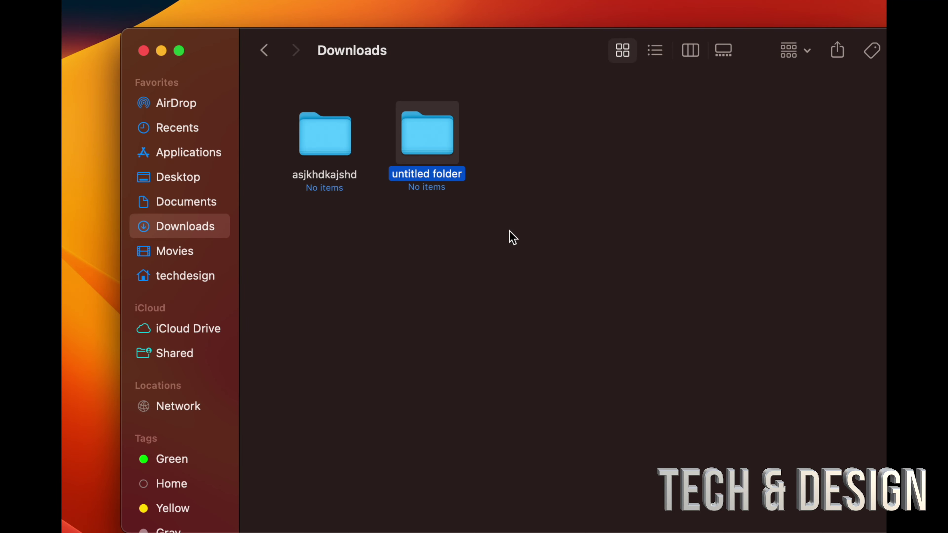
{"action": "left_click", "coordinate": [509, 231]}
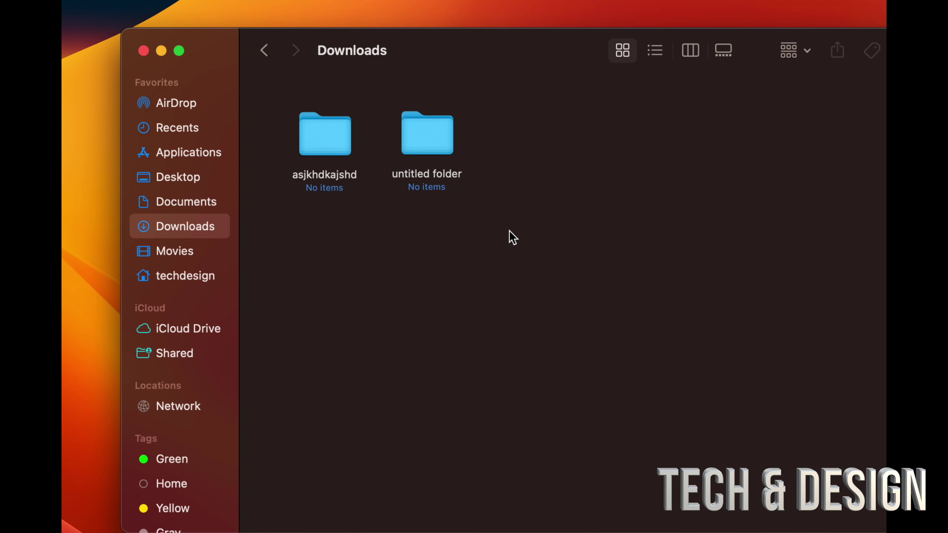
Replace the name of the "untitled folder" folder in Downloads with "tech".
{"action": "left_click", "coordinate": [449, 176]}
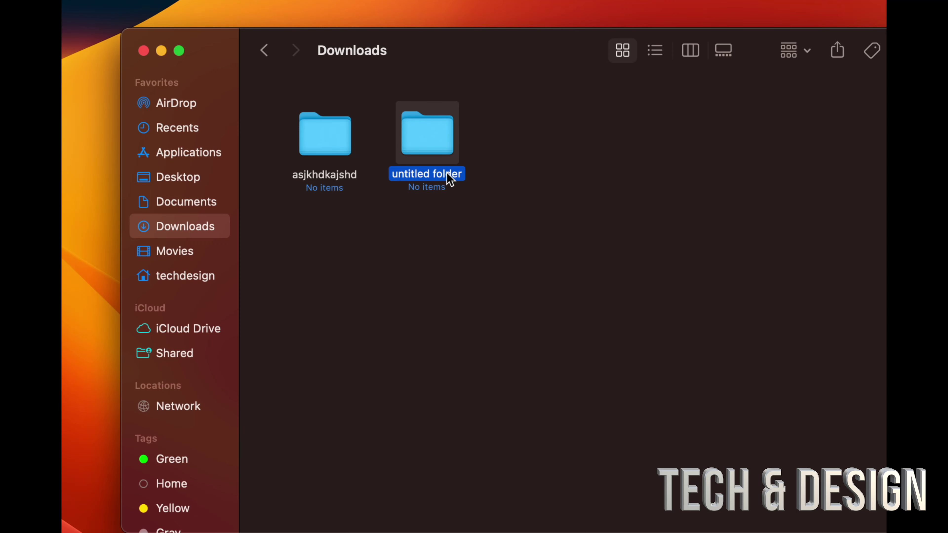
{"action": "left_click", "coordinate": [447, 173]}
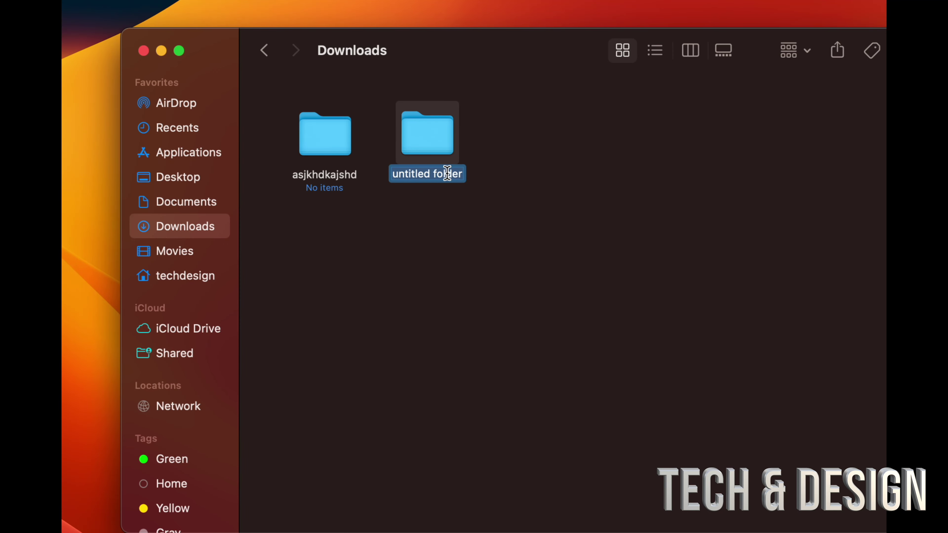
{"action": "key", "text": "Right"}
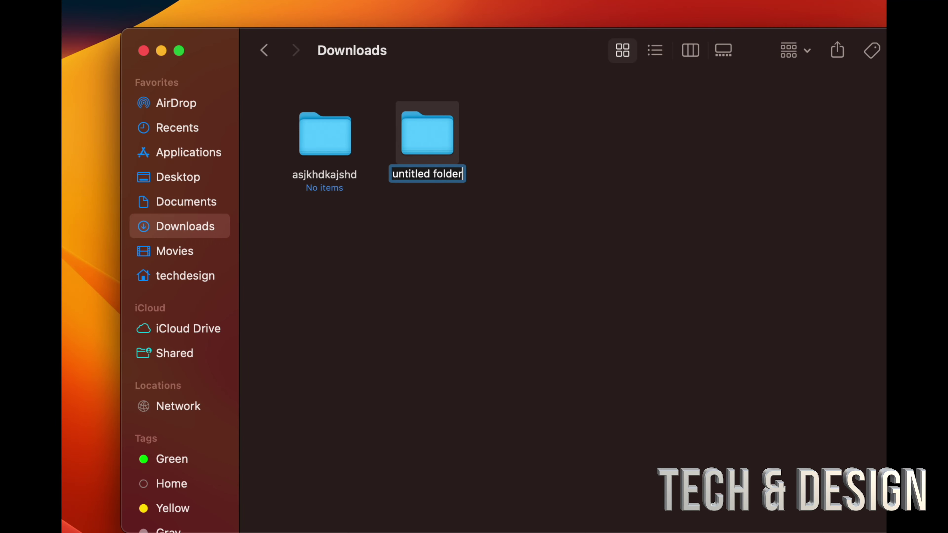
{"action": "key", "text": "Left"}
{"action": "key", "text": "Left"}
{"action": "key", "text": "Left"}
{"action": "key", "text": "Left"}
{"action": "key", "text": "Left"}
{"action": "key", "text": "Right"}
{"action": "key", "text": "Right"}
{"action": "key", "text": "Right"}
{"action": "key", "text": "Right"}
{"action": "key", "text": "Right"}
{"action": "key", "text": "Right"}
{"action": "key", "text": "BackSpace"}
{"action": "key", "text": "BackSpace"}
{"action": "key", "text": "BackSpace"}
{"action": "key", "text": "BackSpace"}
{"action": "key", "text": "BackSpace"}
{"action": "key", "text": "BackSpace"}
{"action": "key", "text": "BackSpace"}
{"action": "key", "text": "BackSpace"}
{"action": "key", "text": "BackSpace"}
{"action": "key", "text": "BackSpace"}
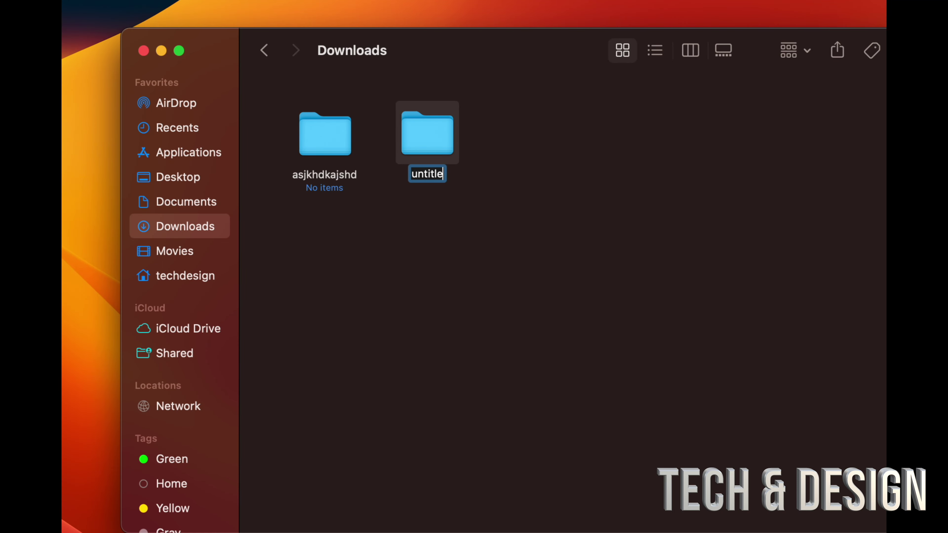
{"action": "key", "text": "BackSpace"}
{"action": "key", "text": "BackSpace"}
{"action": "key", "text": "BackSpace"}
{"action": "key", "text": "BackSpace"}
{"action": "key", "text": "BackSpace"}
{"action": "type", "text": "tech"}
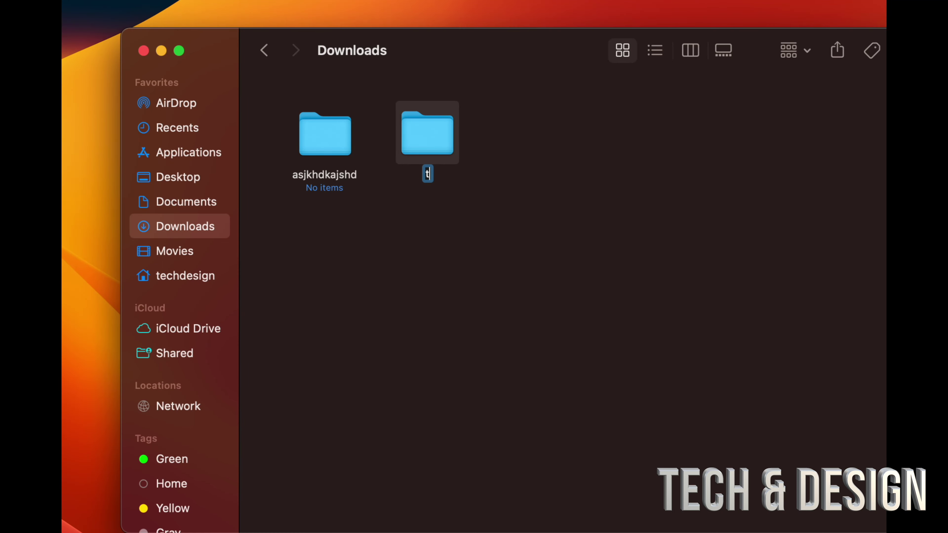